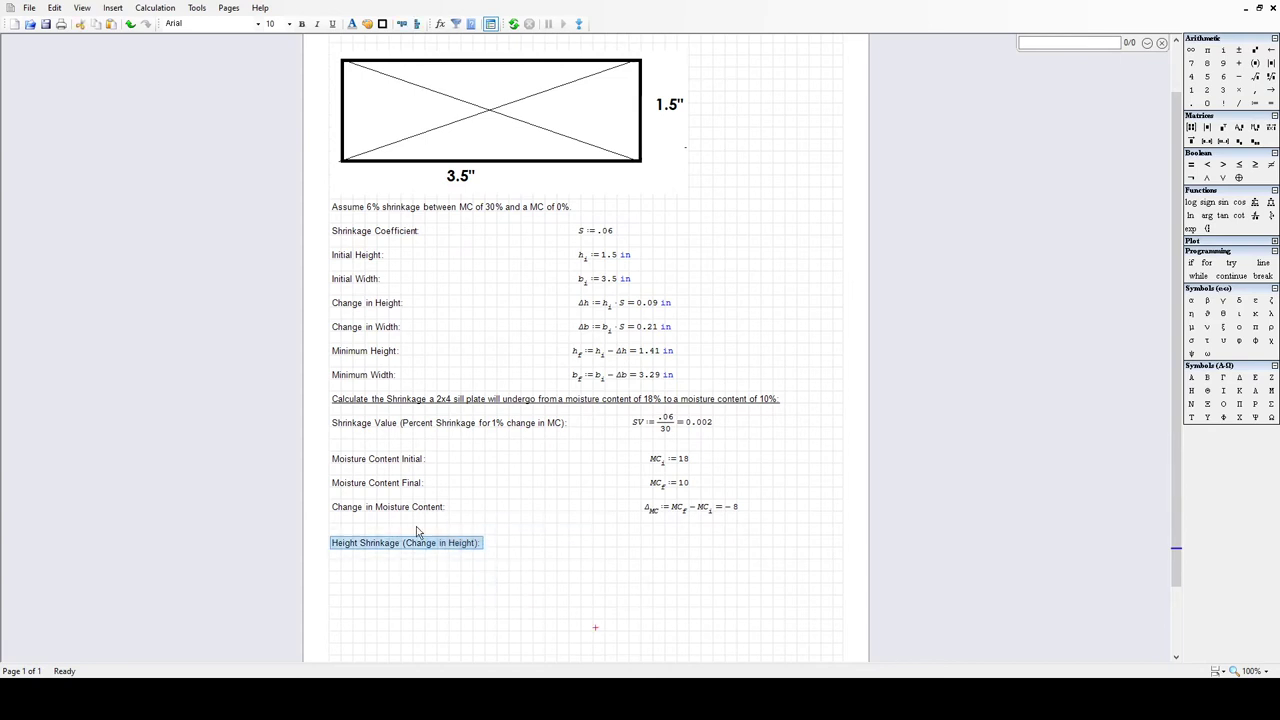
Move the "Height Shrinkage (Change in Height):" label up directly beneath the Change in Moisture Content row
left_click(645, 537)
left_click_drag(619, 573, 481, 534)
key("Up")
left_click(641, 535)
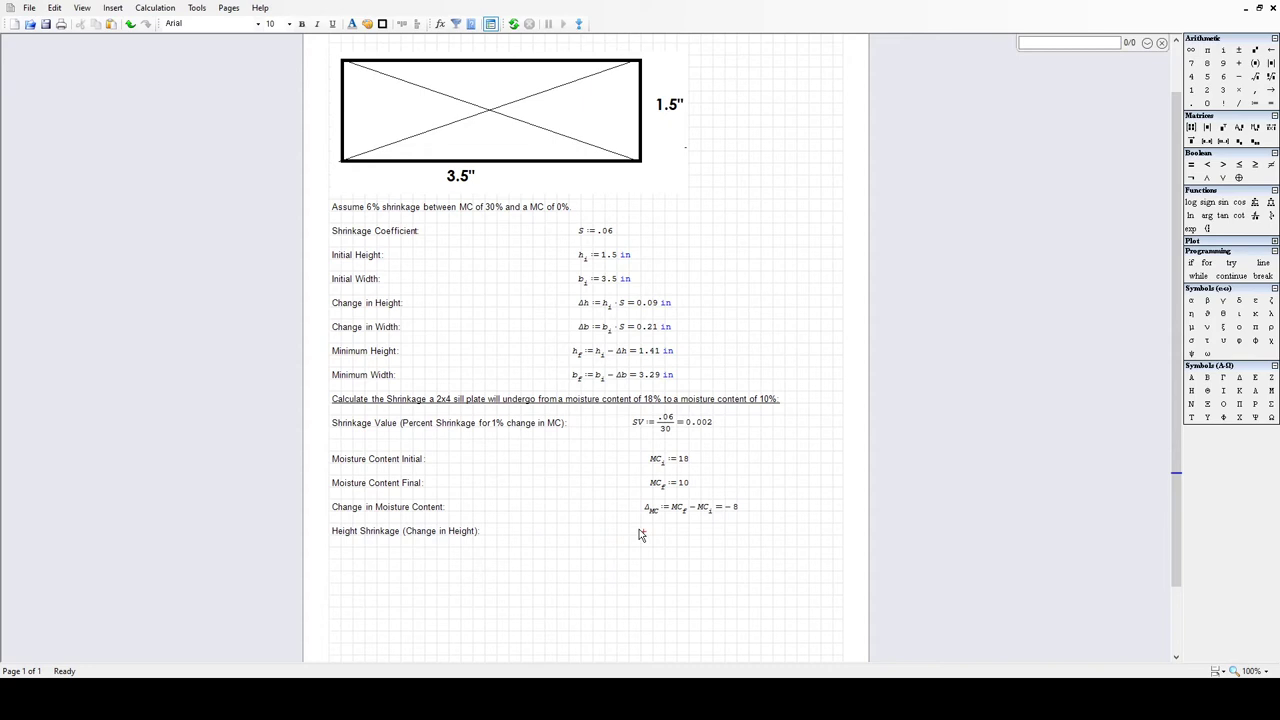
type("h.i:")
key("BackSpace")
key("BackSpace")
key("BackSpace")
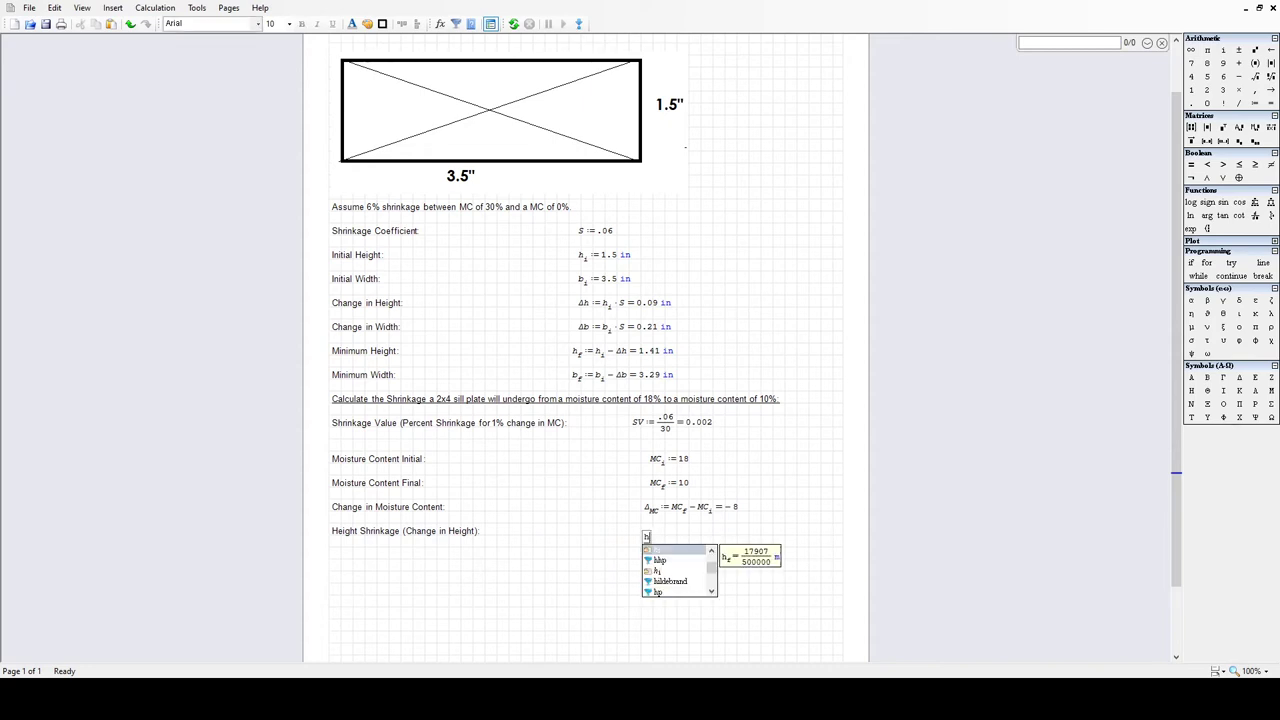
key("BackSpace")
Define the height shrinkage beside its label as S_h := h_i·SV·Δ_MC and evaluate it
type("S")
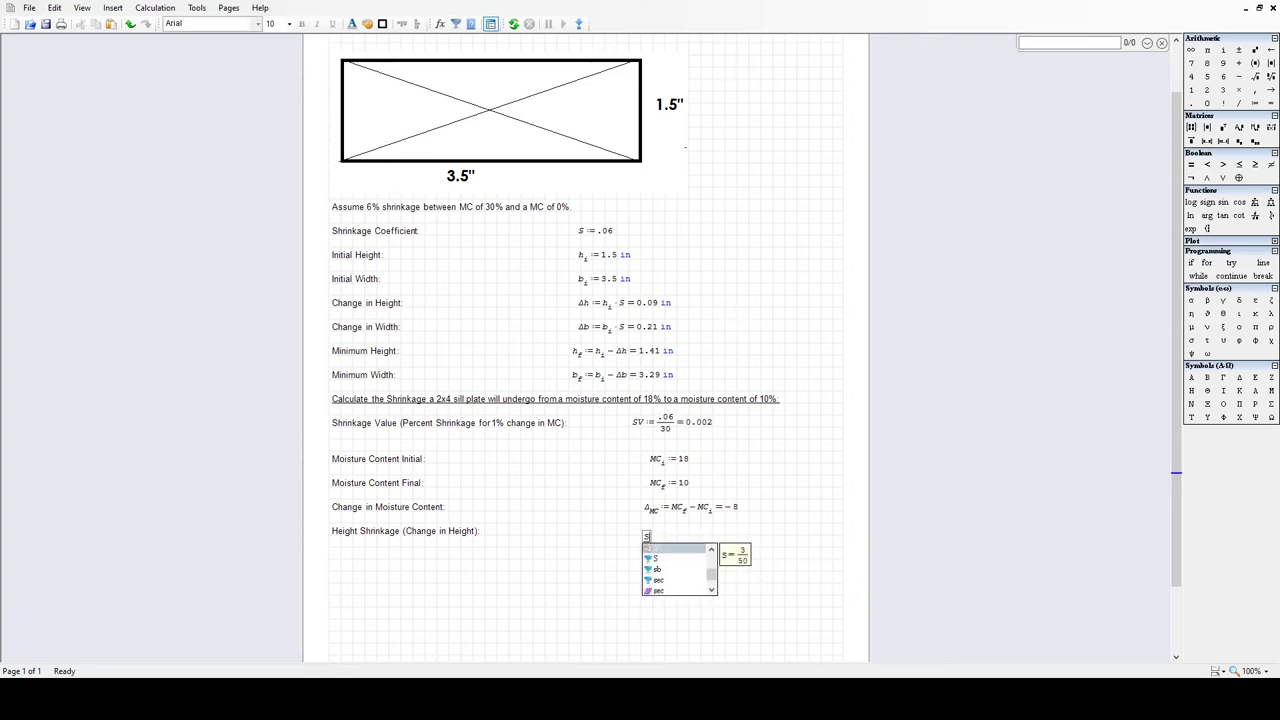
type(".h:")
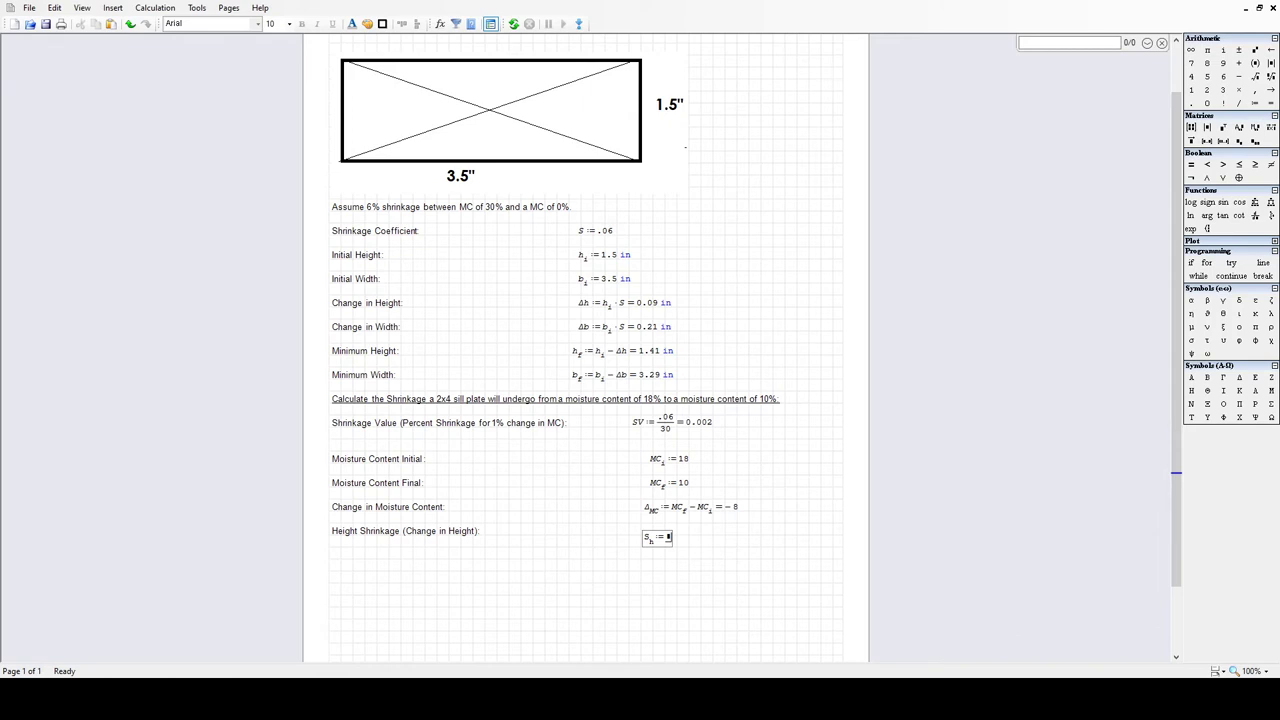
type("h.i*SV*")
left_click(1239, 378)
type(".M")
type("= −0.0006096 m")
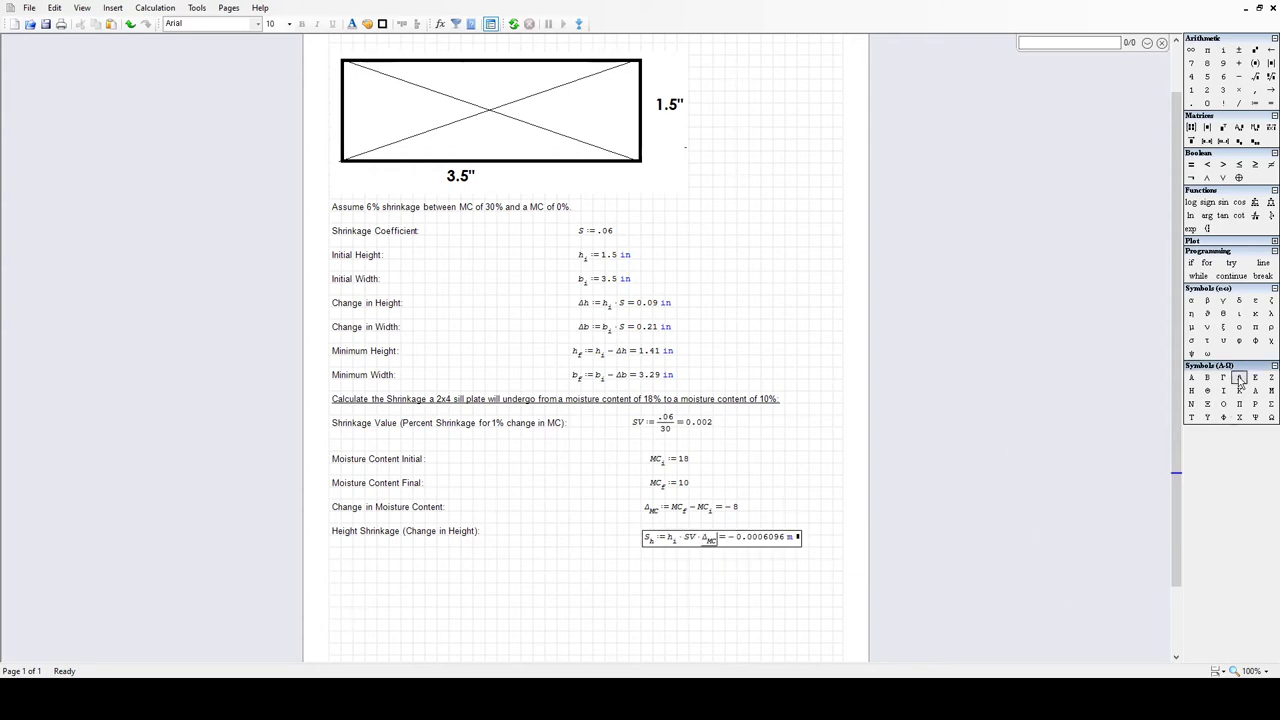
Negate the initial height in the height shrinkage equation so it reads S_h := (-h_i)·SV·Δ_MC
left_click(669, 539)
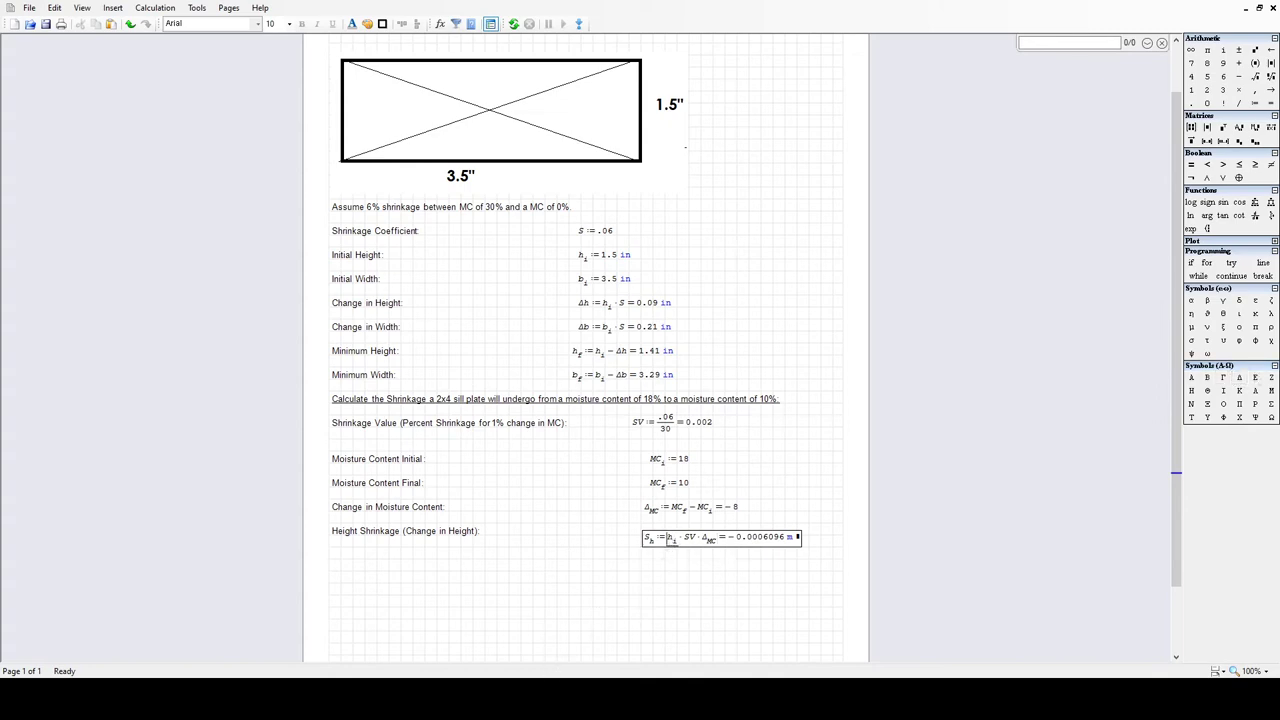
left_click(685, 562)
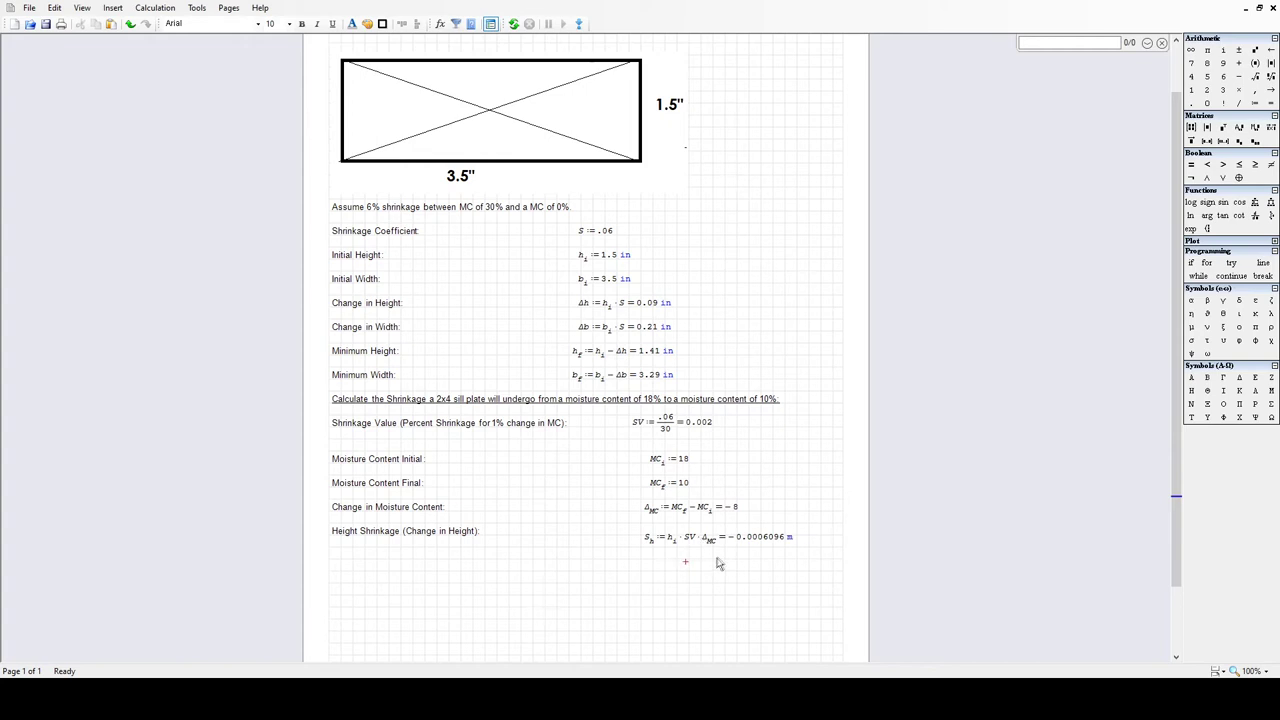
left_click(669, 539)
type("-hi)")
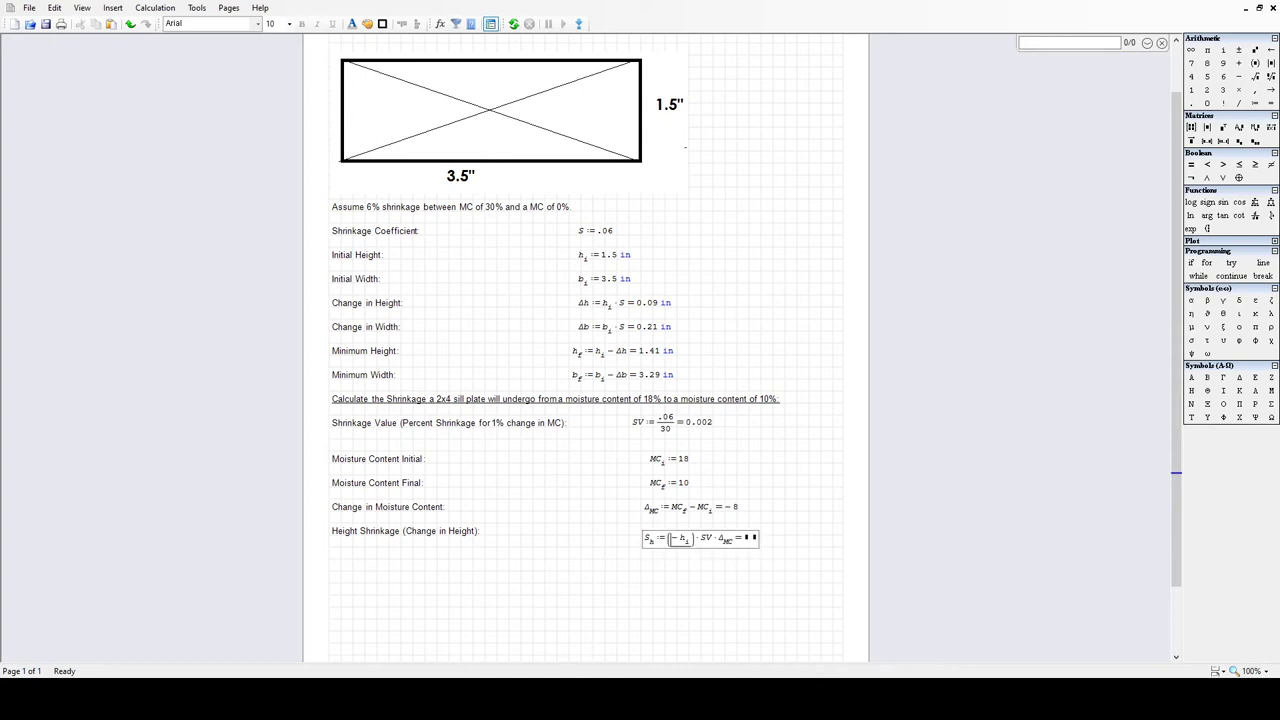
left_click(728, 614)
Set the height shrinkage result's unit to in and move the equation up in line with its label
left_click(801, 538)
key("BackSpace")
key("BackSpace")
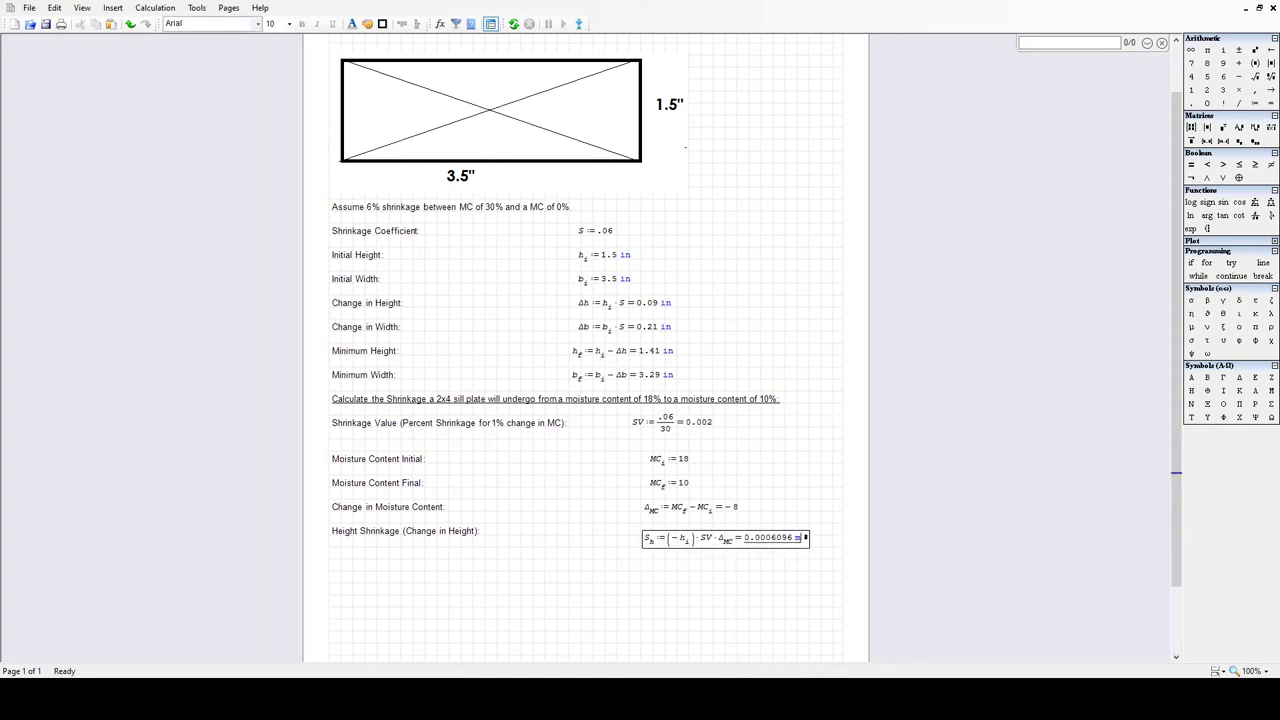
left_click(818, 566)
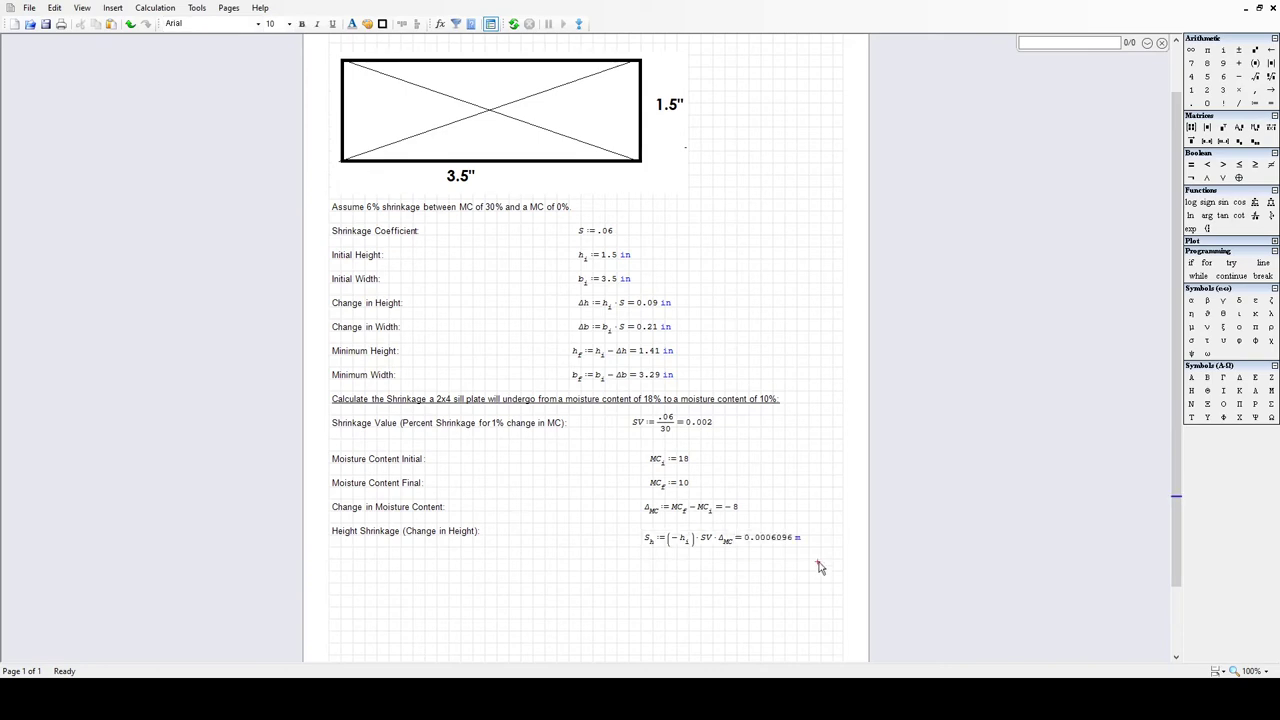
left_click_drag(804, 543, 794, 539)
left_click(797, 541)
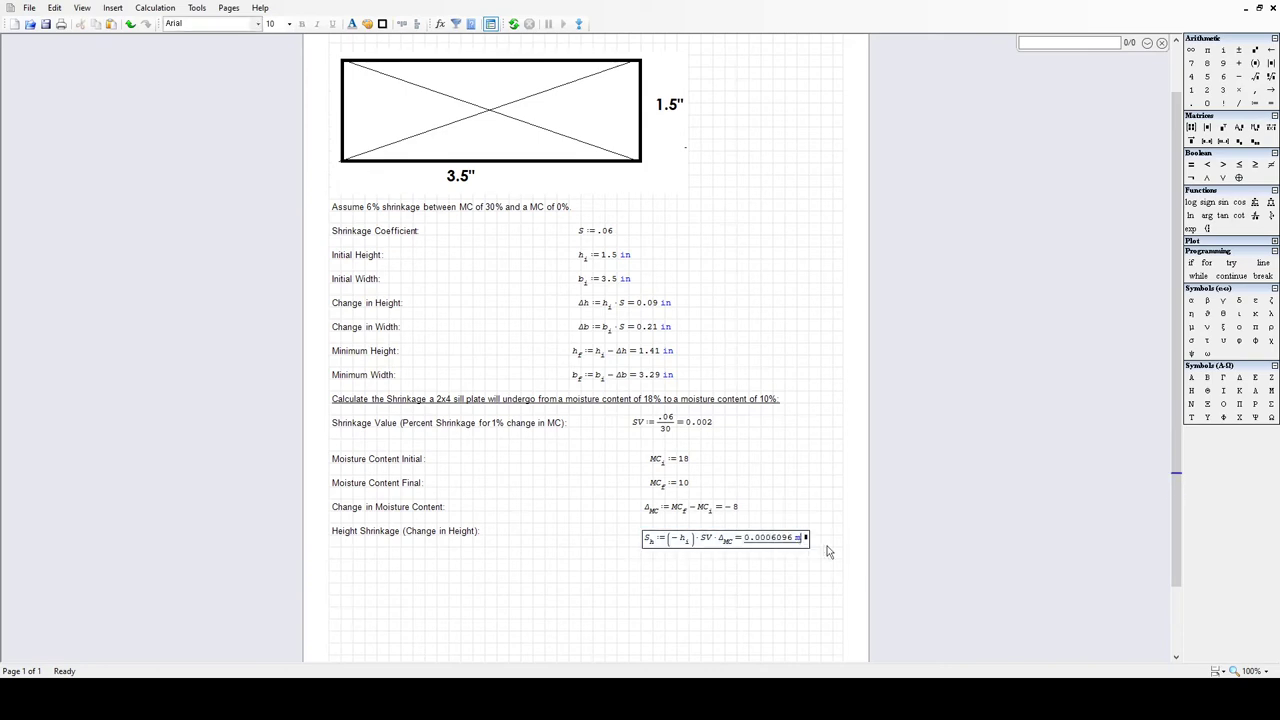
type("in")
key("Return")
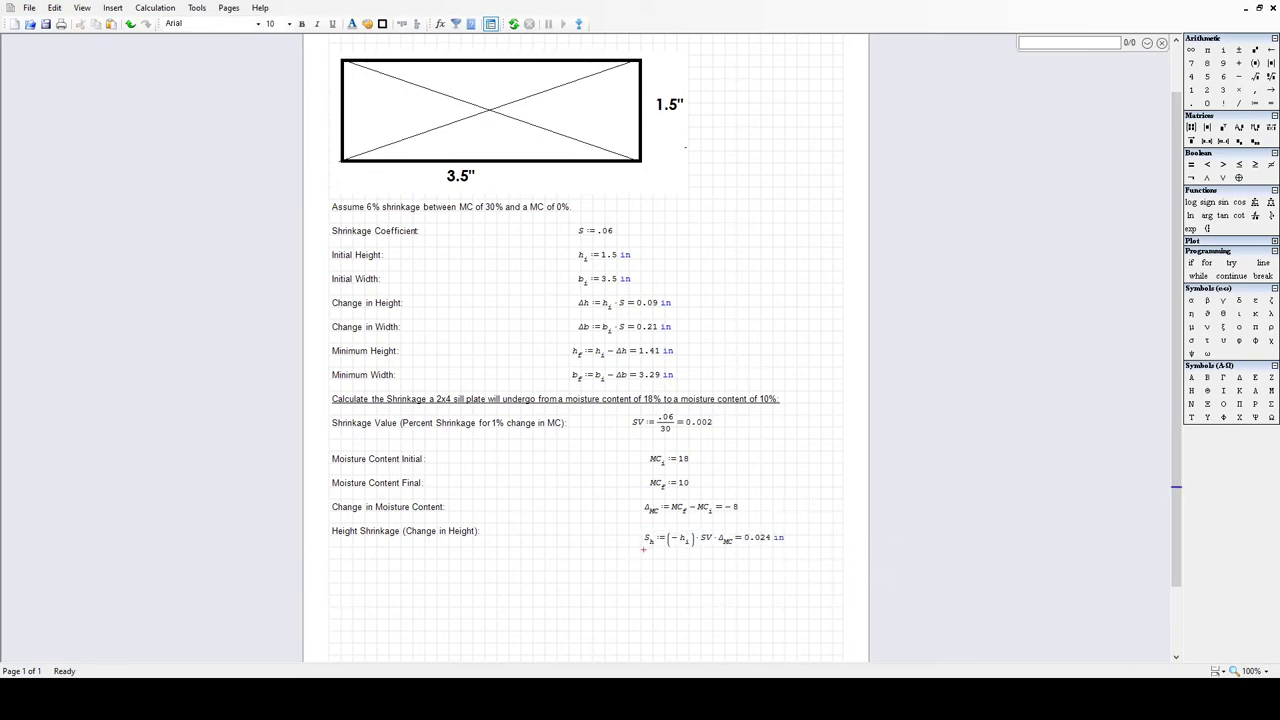
left_click_drag(769, 639, 684, 527)
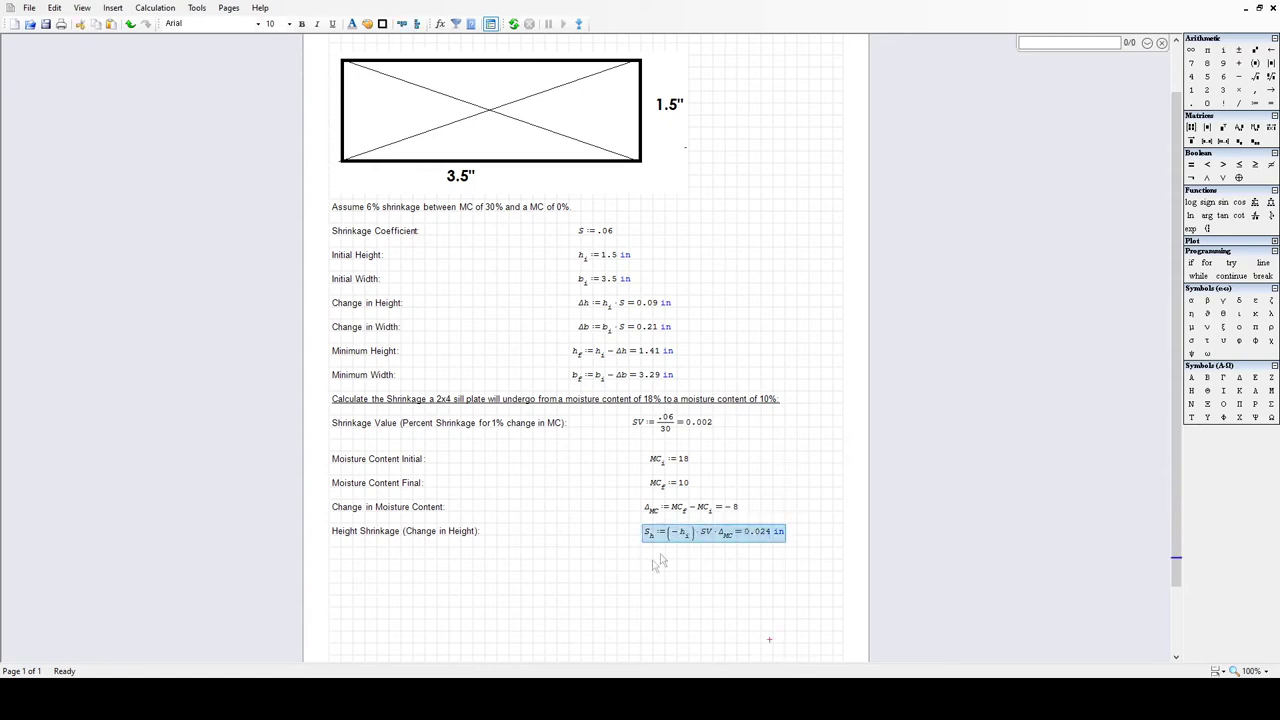
Duplicate the Height Shrinkage label and equation directly below, aligned with the original row
left_click_drag(787, 567, 167, 527)
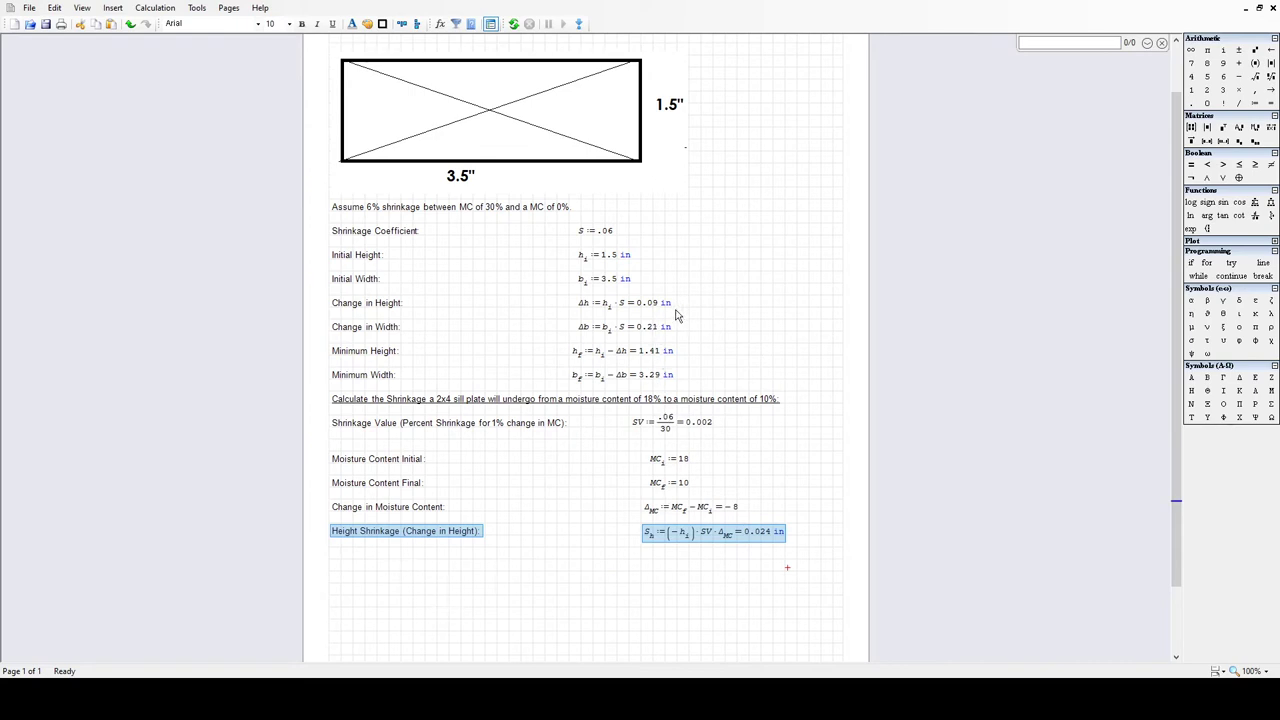
left_click(337, 557)
key("ctrl+v")
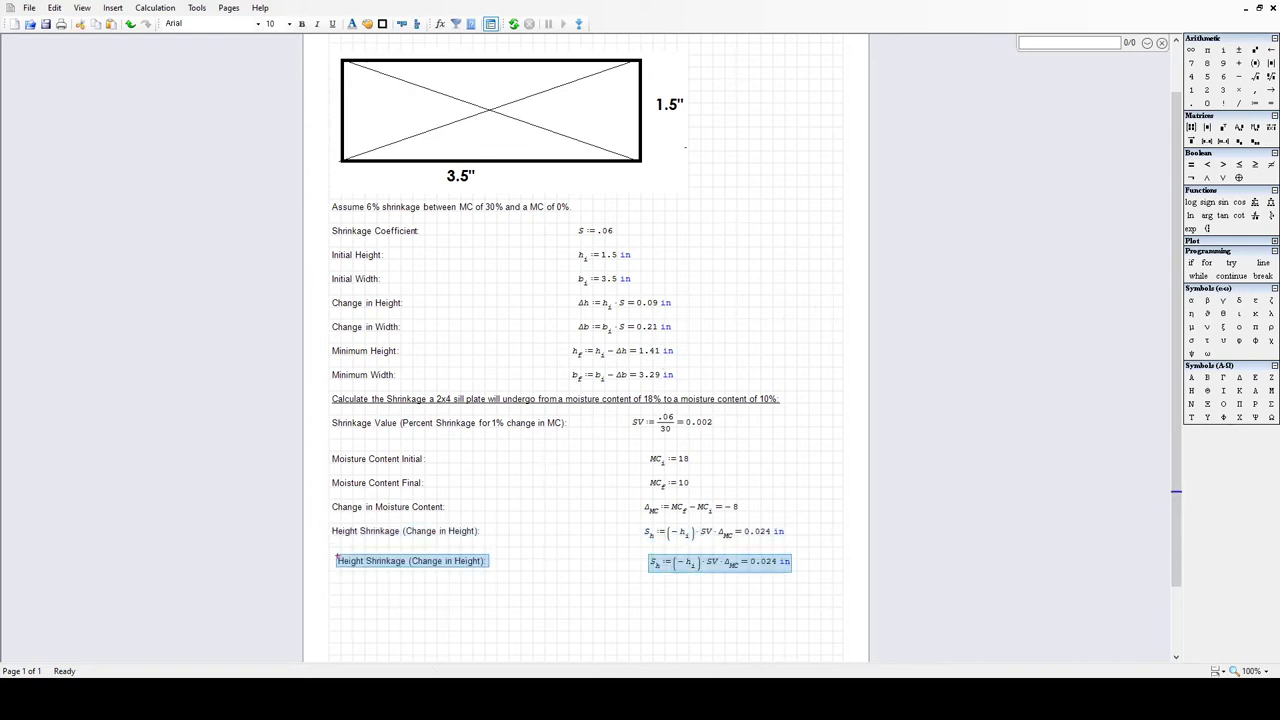
key("Up")
key("Left")
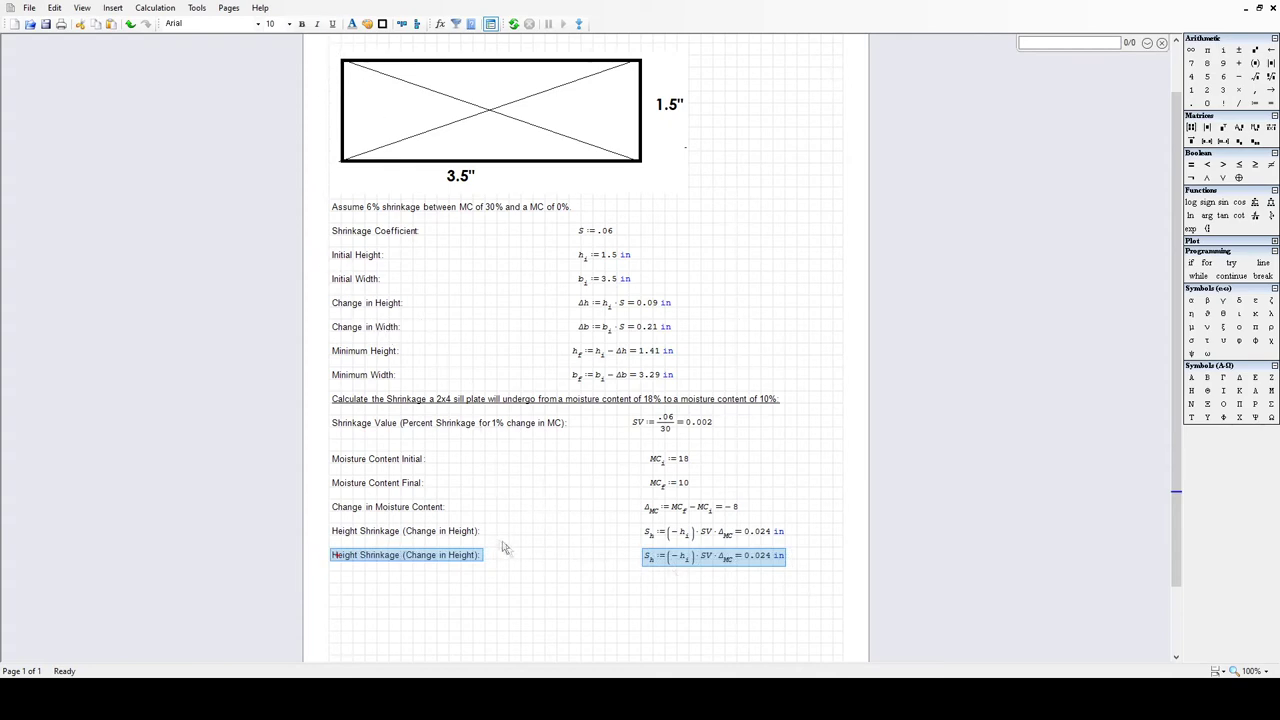
Rename the duplicated label to "Width Shrinkage (Change in Width):"
left_click(459, 556)
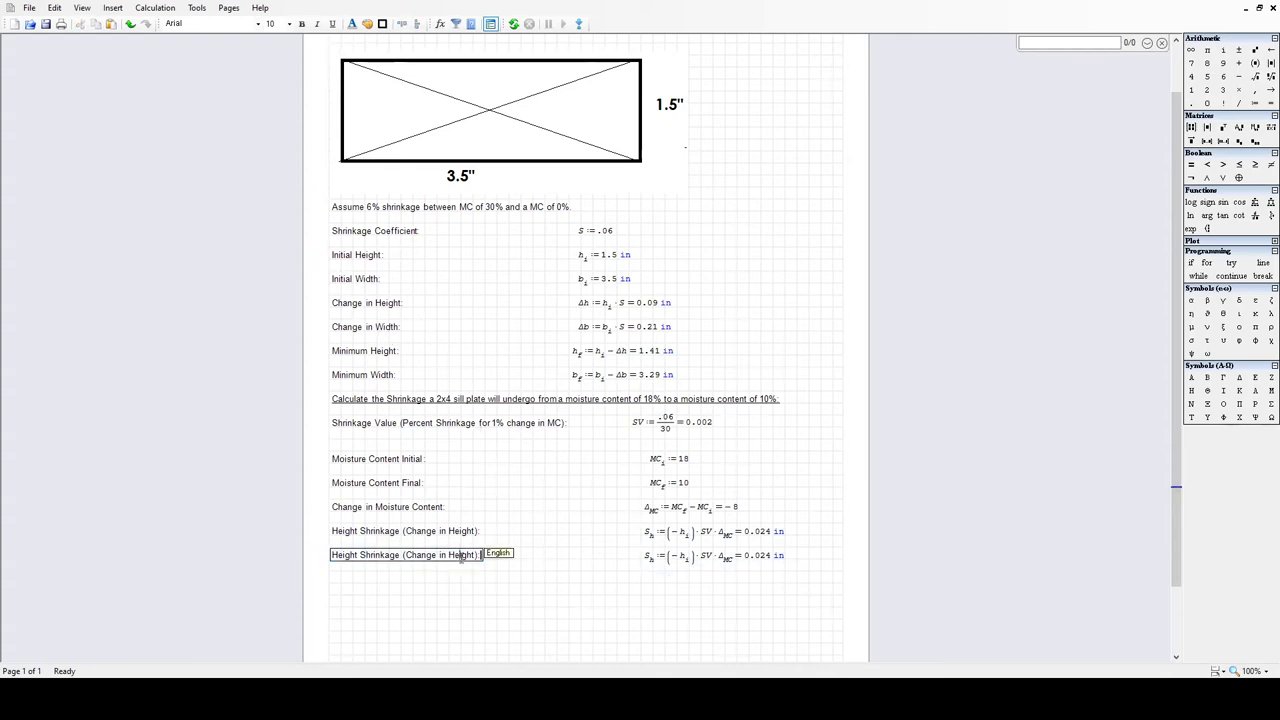
double_click(348, 555)
double_click(345, 555)
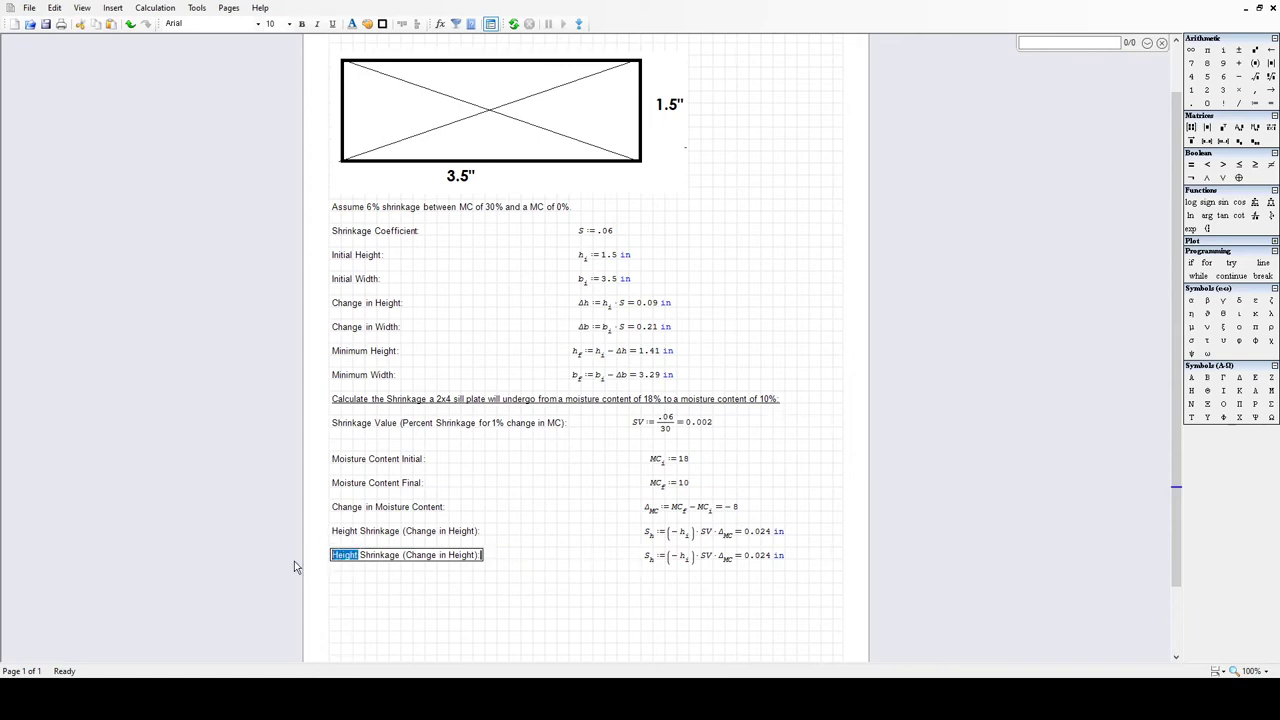
type("Width")
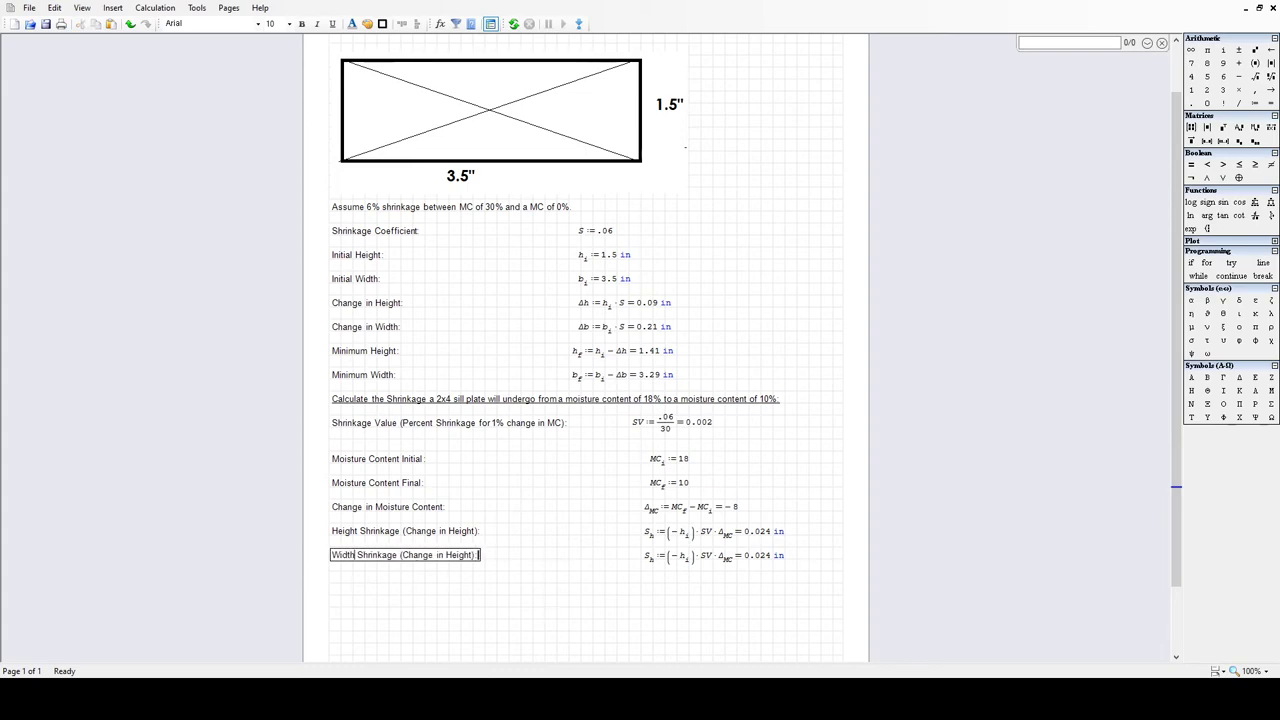
double_click(450, 556)
type("Width")
Rename the result variable of the duplicated shrinkage equation to S_b
double_click(650, 558)
key("Right")
key("Right")
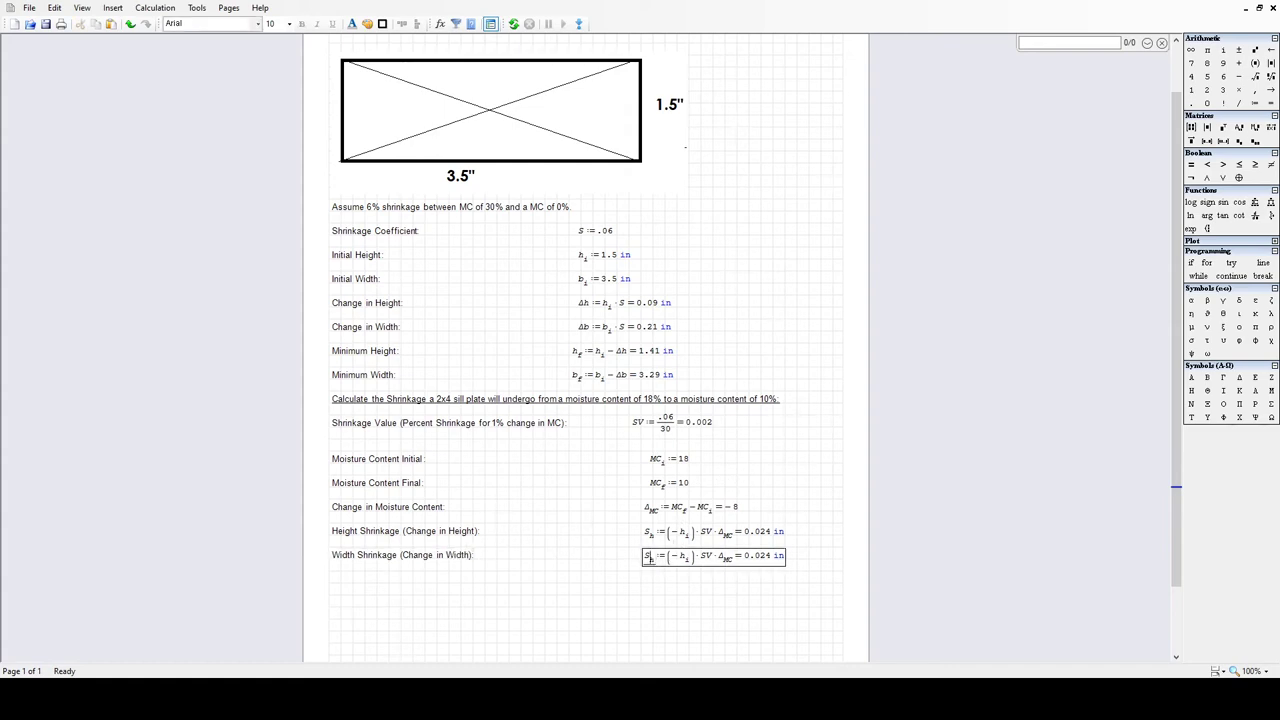
type("b")
key("Left")
key("BackSpace")
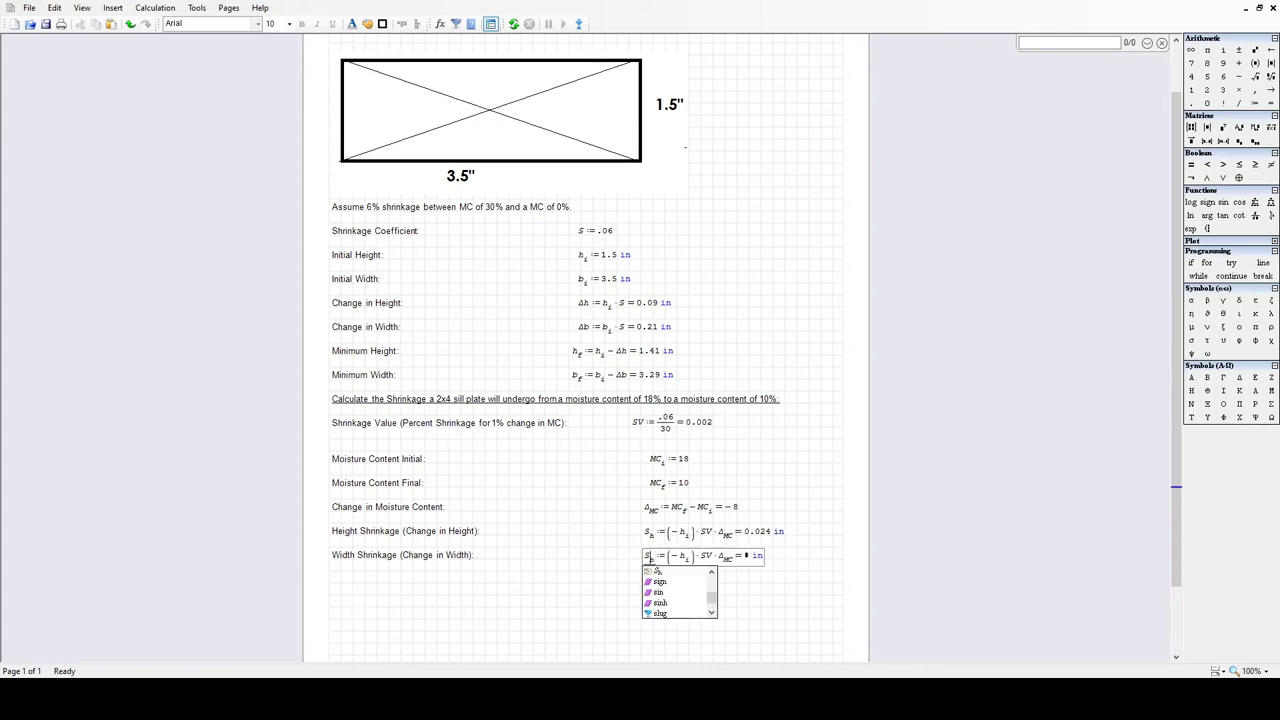
key("BackSpace")
type("b")
Replace h_i with b_i in the width shrinkage equation and evaluate it
left_click(681, 557)
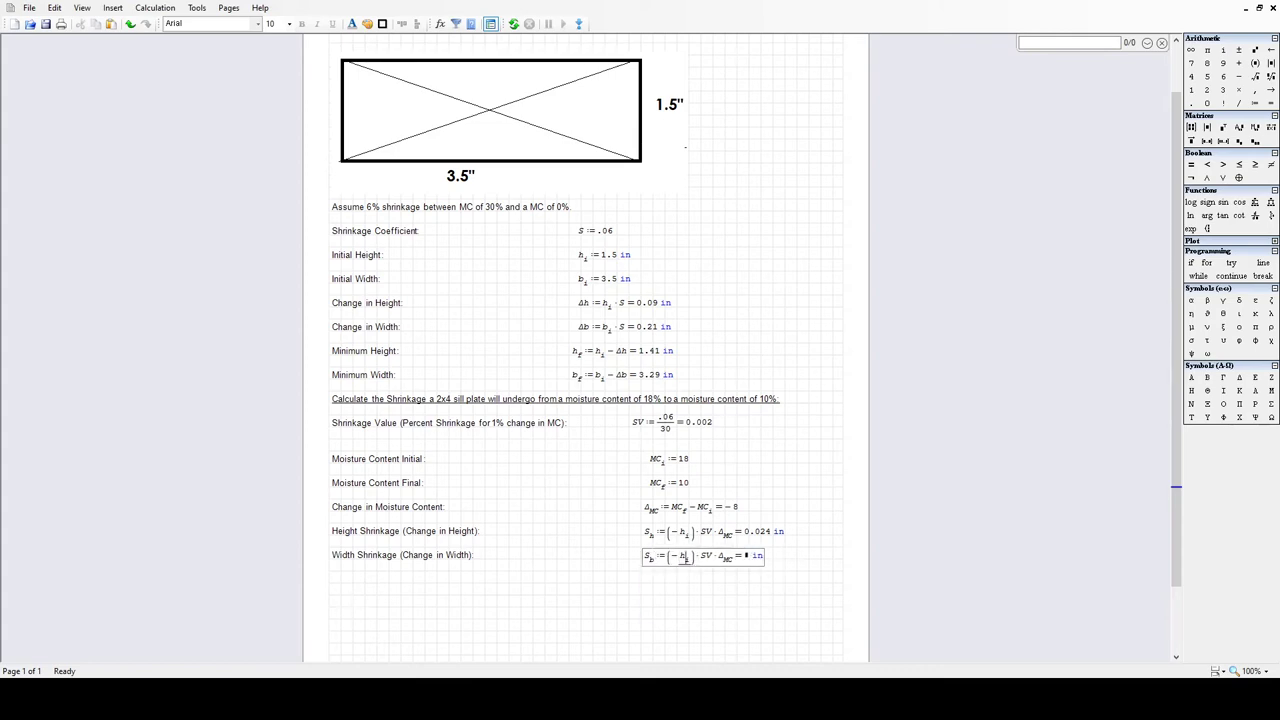
key("BackSpace")
type("b")
key("Right")
key("Right")
key("Return")
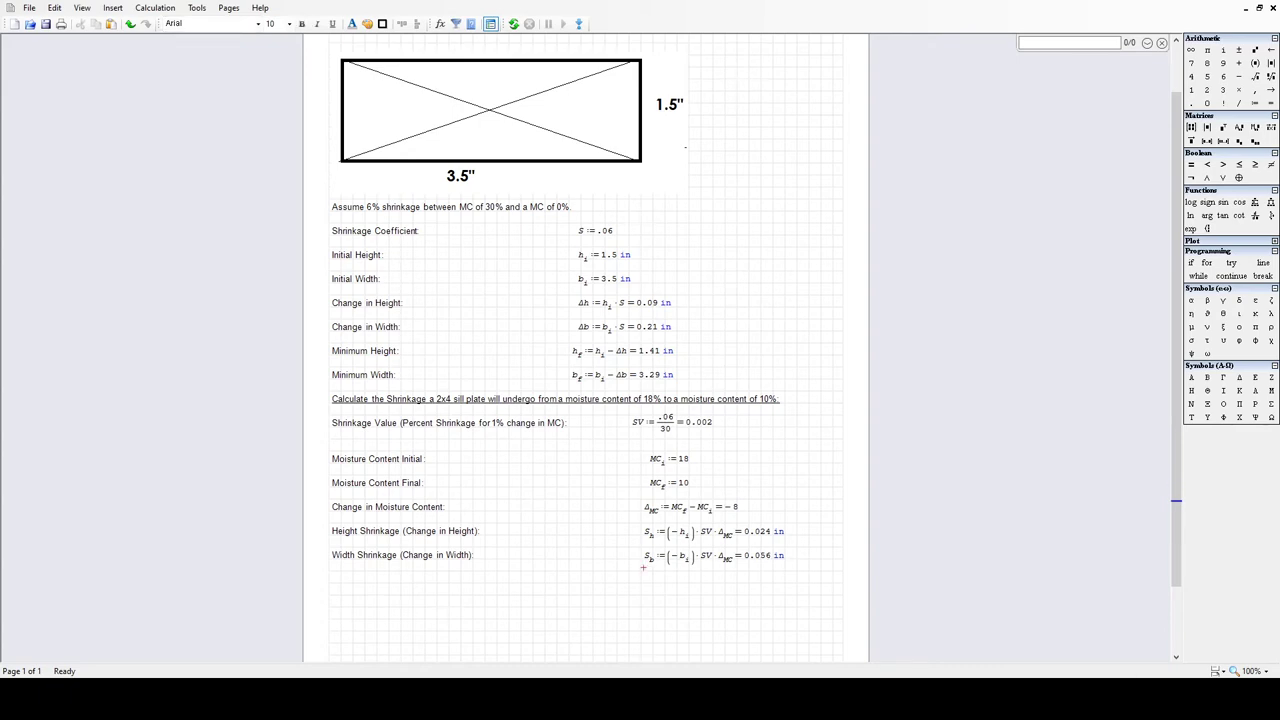
left_click(331, 574)
type(":")
key("BackSpace")
key("BackSpace")
key("quotedbl")
type("Initial Hiegh")
key("BackSpace")
key("BackSpace")
key("BackSpace")
key("BackSpace")
key("BackSpace")
key("BackSpace")
key("BackSpace")
key("BackSpace")
key("BackSpace")
key("BackSpace")
key("BackSpace")
left_click(420, 598)
left_click(358, 594)
Copy the Minimum Height and Minimum Width rows with their equations and paste them beneath the Width Shrinkage row
left_click_drag(318, 340, 688, 396)
key("ctrl+c")
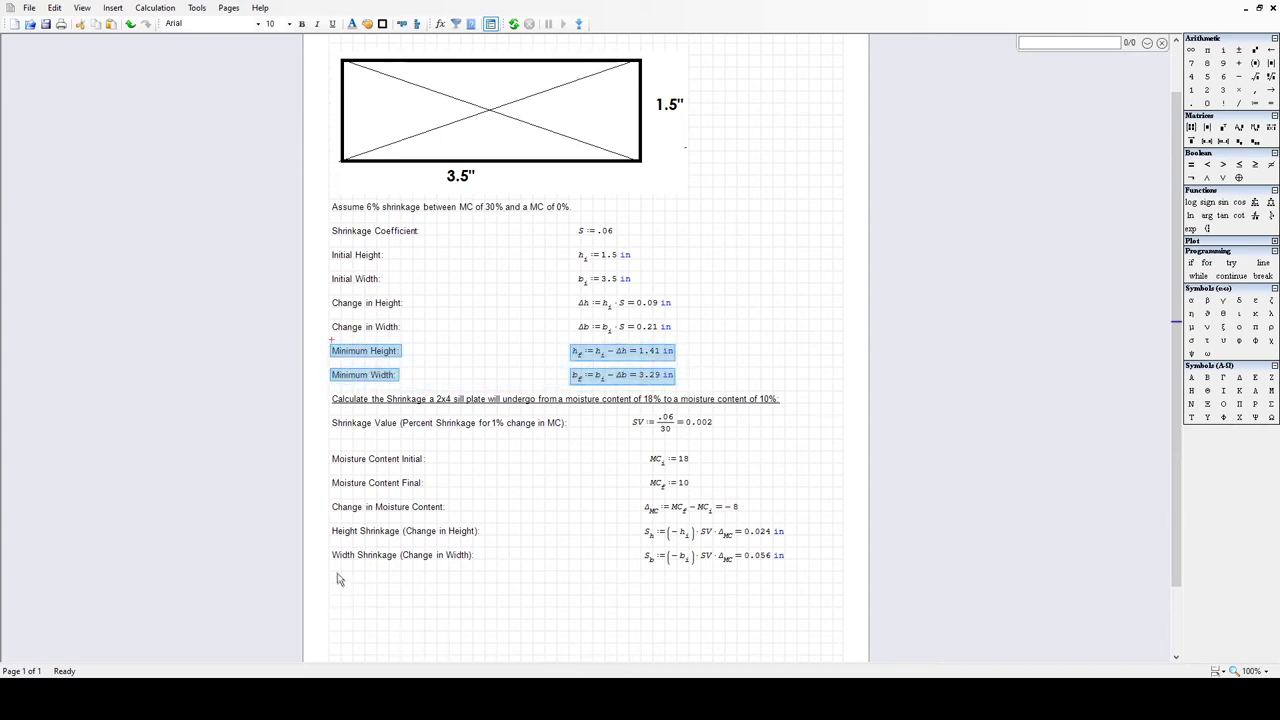
left_click(336, 578)
key("ctrl+v")
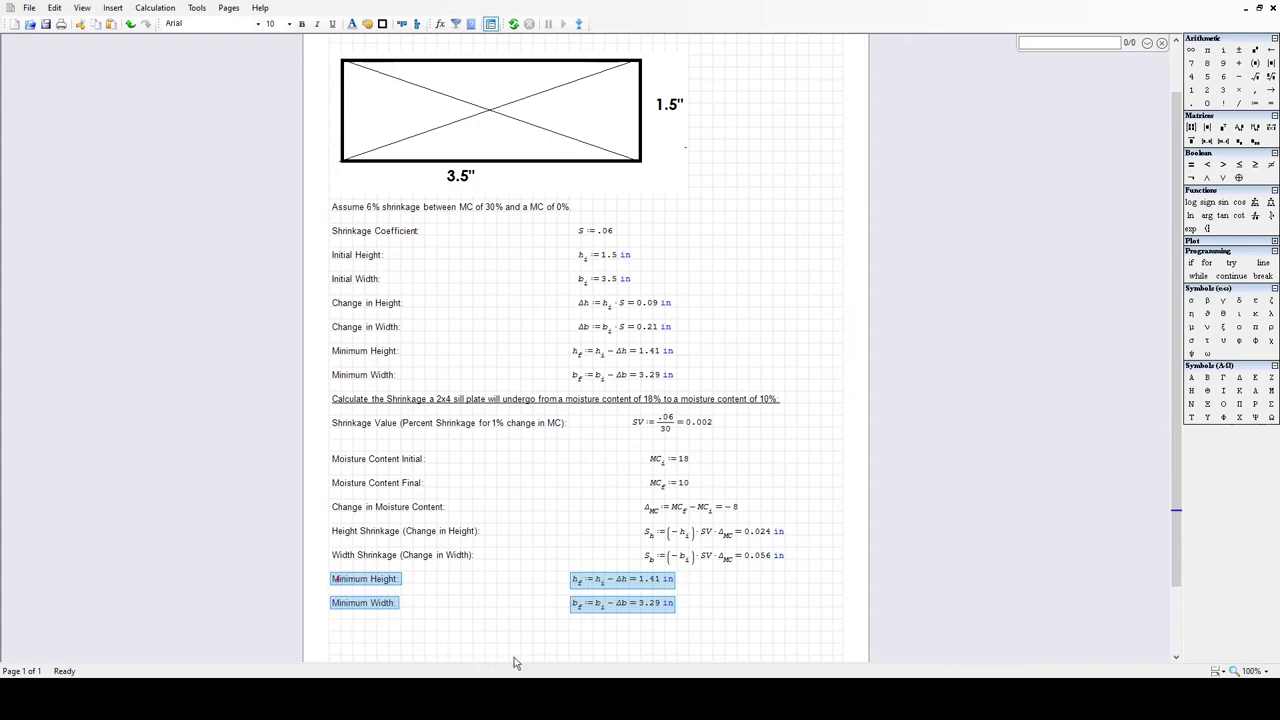
Rename the pasted labels to "Final Height:" and "Final Width:"
left_click(402, 600)
left_click(368, 585)
left_click_drag(367, 586, 327, 589)
type("Final")
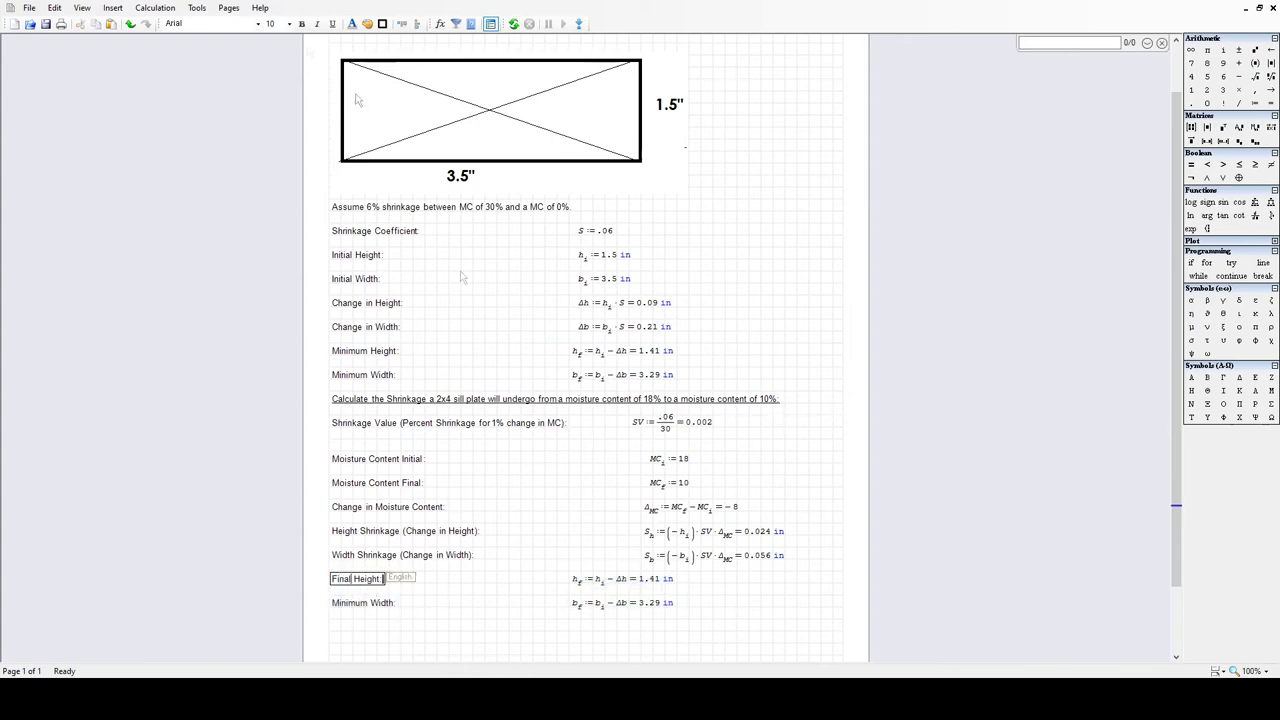
left_click(372, 604)
left_click_drag(372, 604, 310, 612)
type("Final")
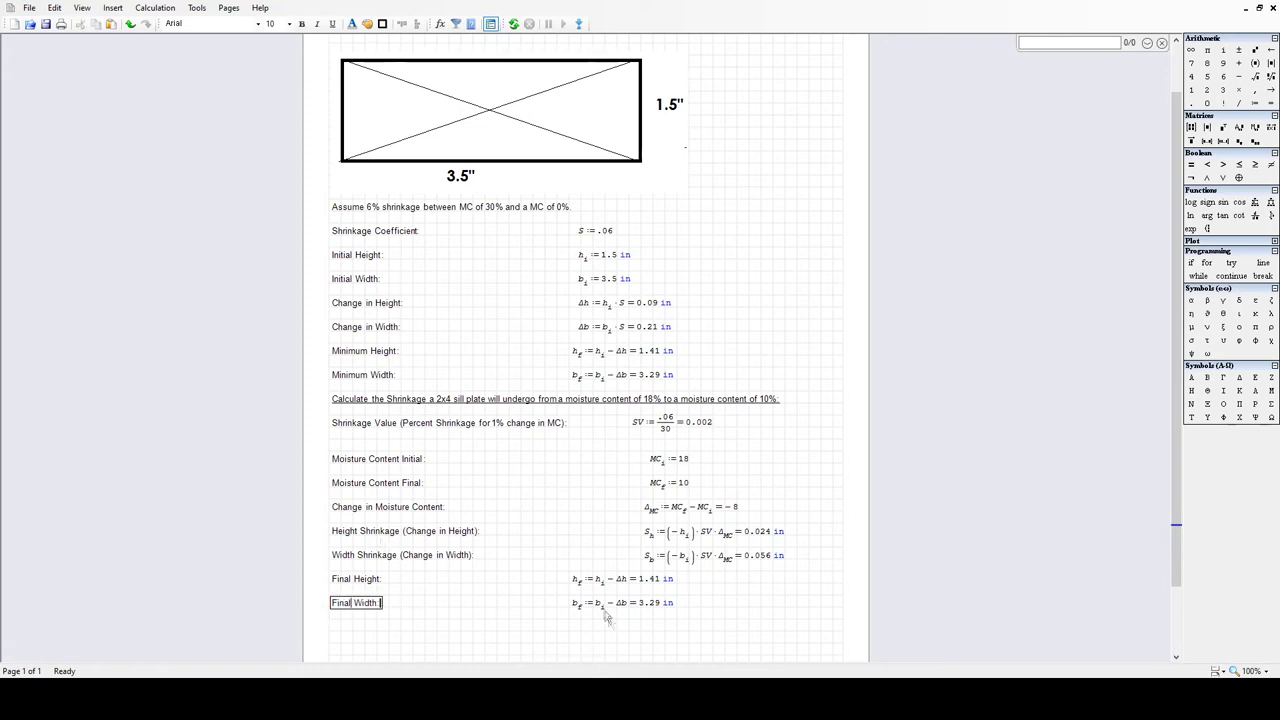
Replace Δh with S_h in the Final Height equation so it reads h_f := h_i - S_h
left_click(602, 580)
left_click_drag(605, 580, 594, 585)
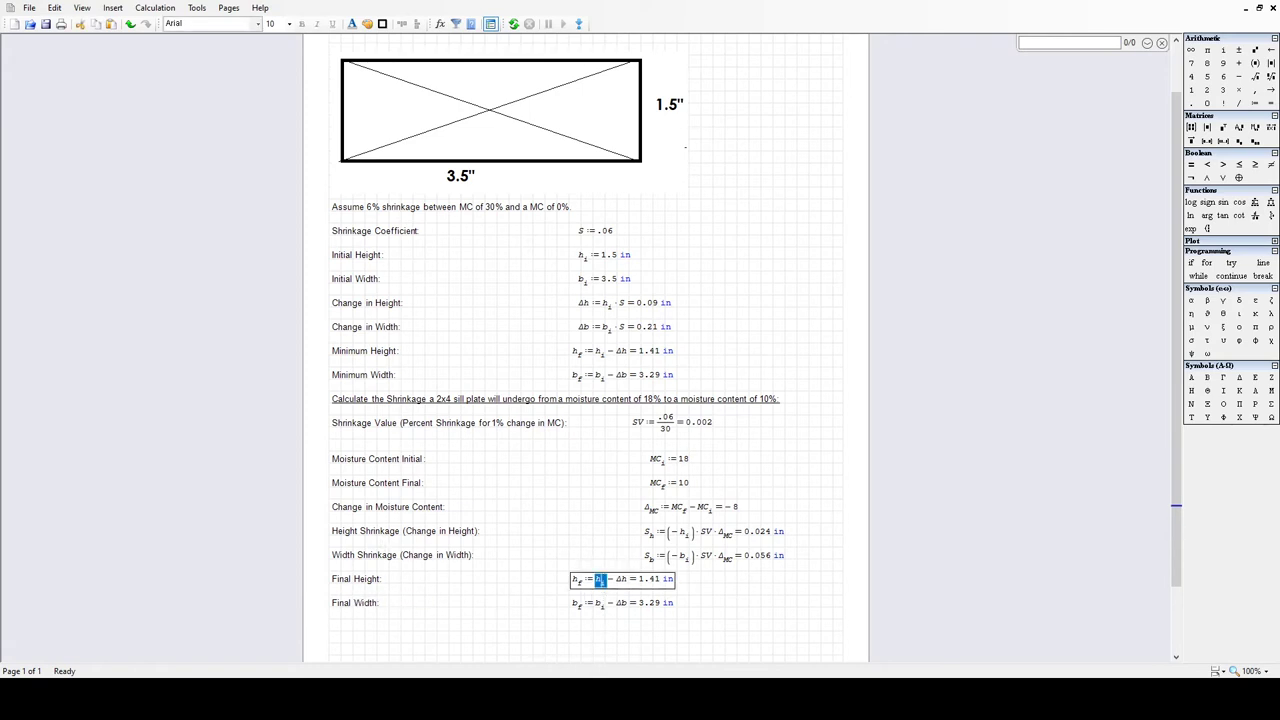
double_click(628, 583)
left_click(628, 583)
key("shift+Left")
key("shift+Left")
type("S.f")
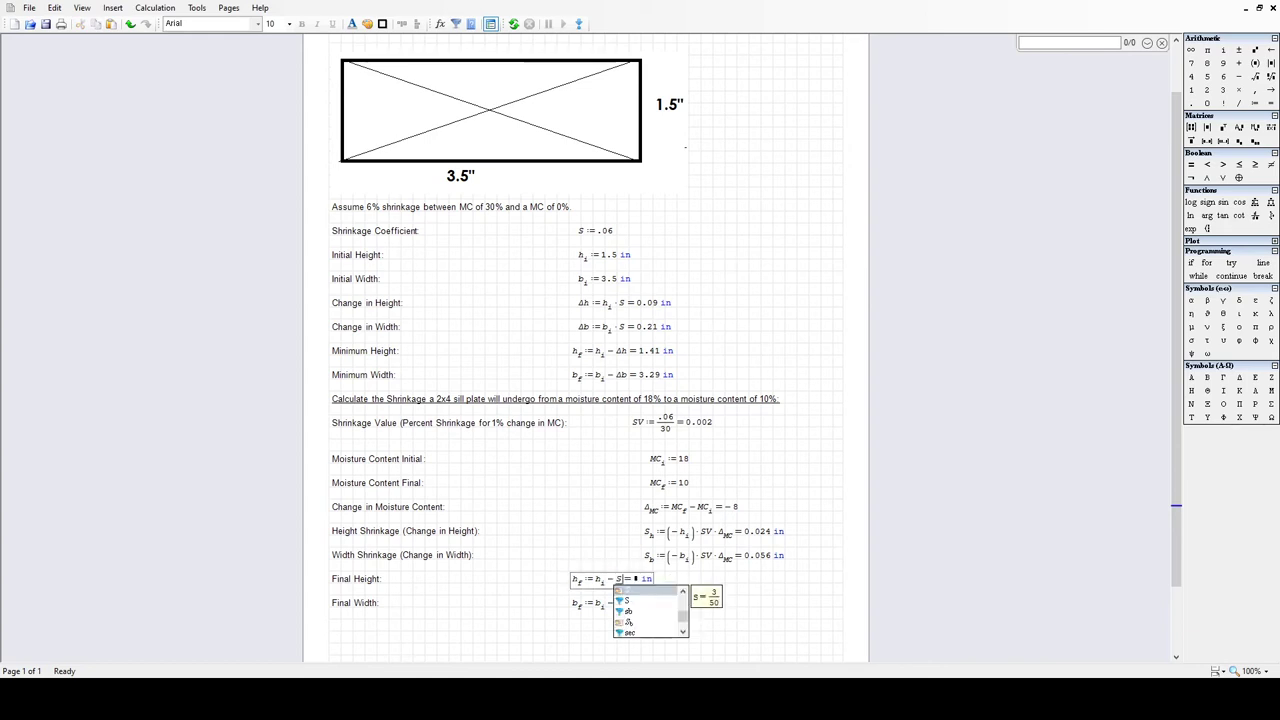
key("BackSpace")
type("h")
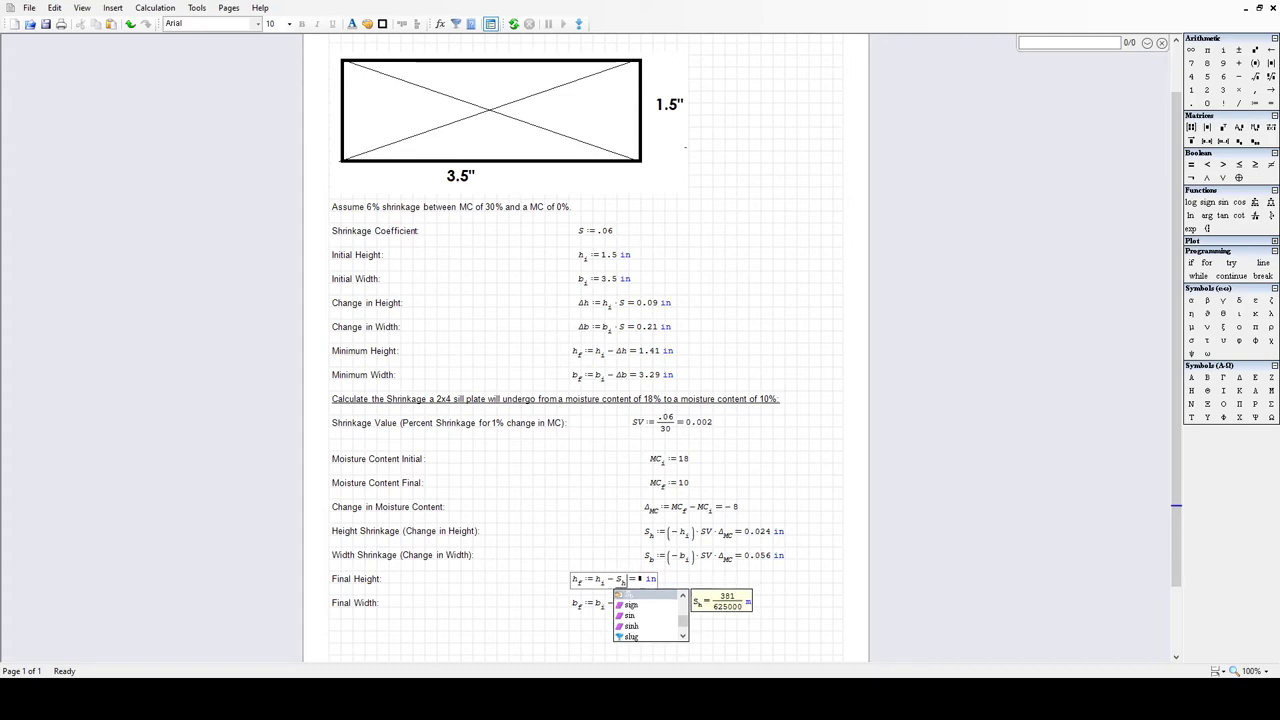
left_click(811, 646)
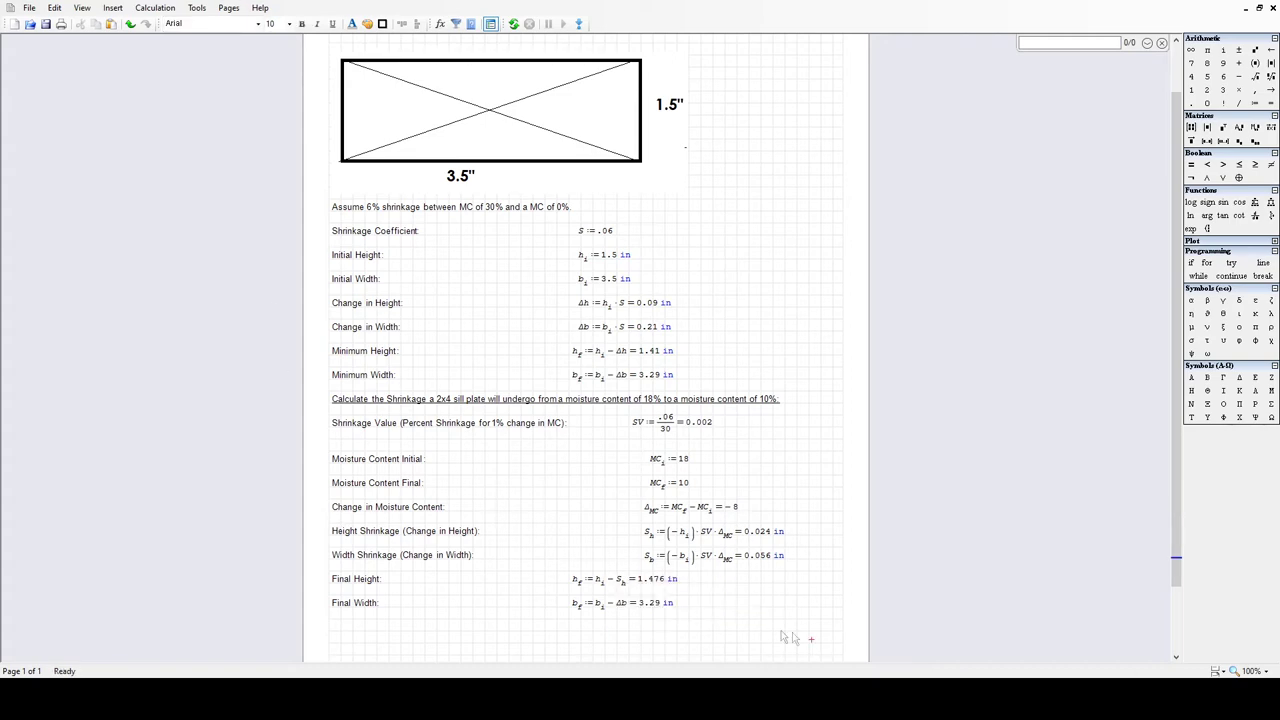
Replace Δb with S_b in the Final Width equation so it reads b_f := b_i - S_b
double_click(626, 601)
type("Sb")
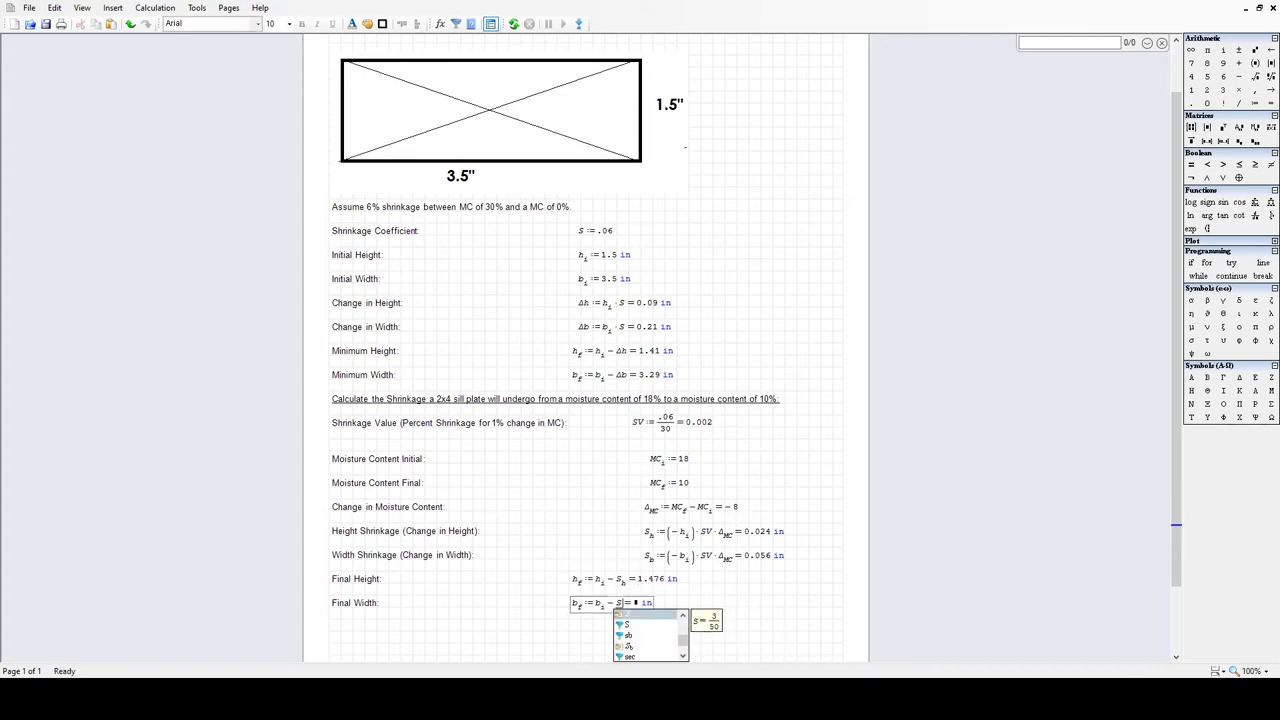
left_click(829, 471)
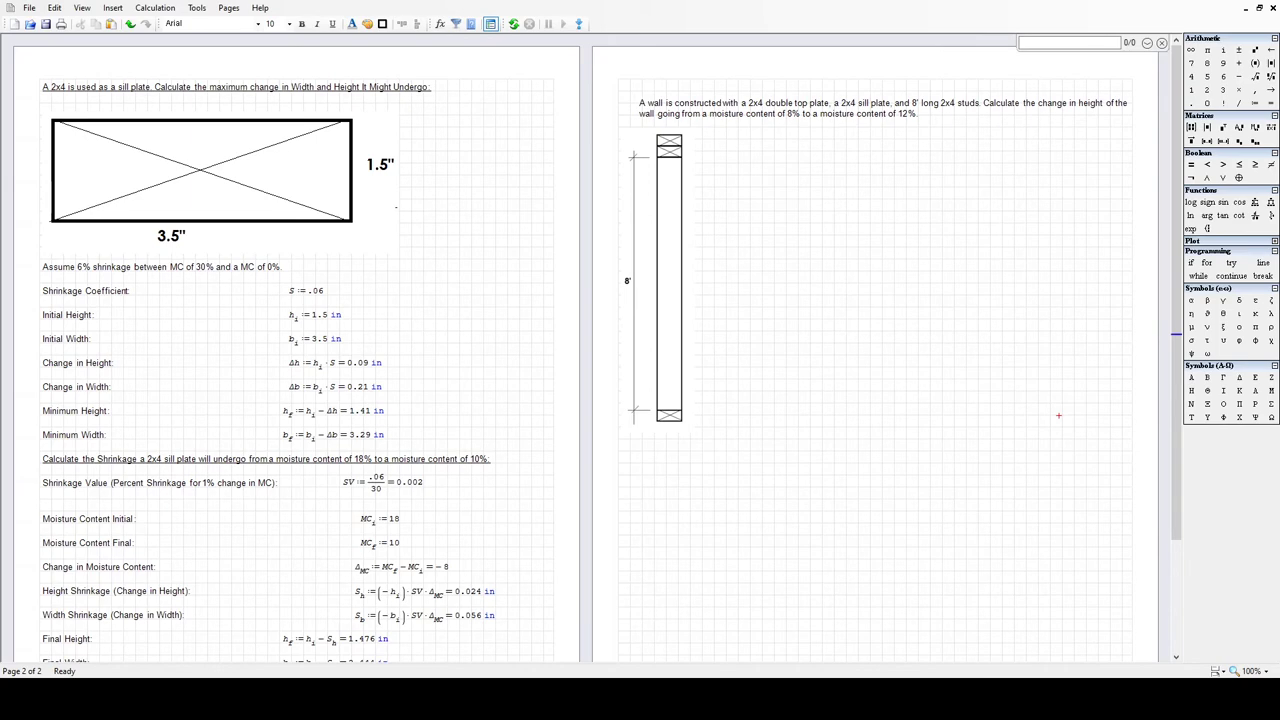
Copy the Shrinkage Value, Moisture Content Initial and Moisture Content Final rows with their equations to page two, beside the top of the wall drawing
scroll(597, 349, "down", 1)
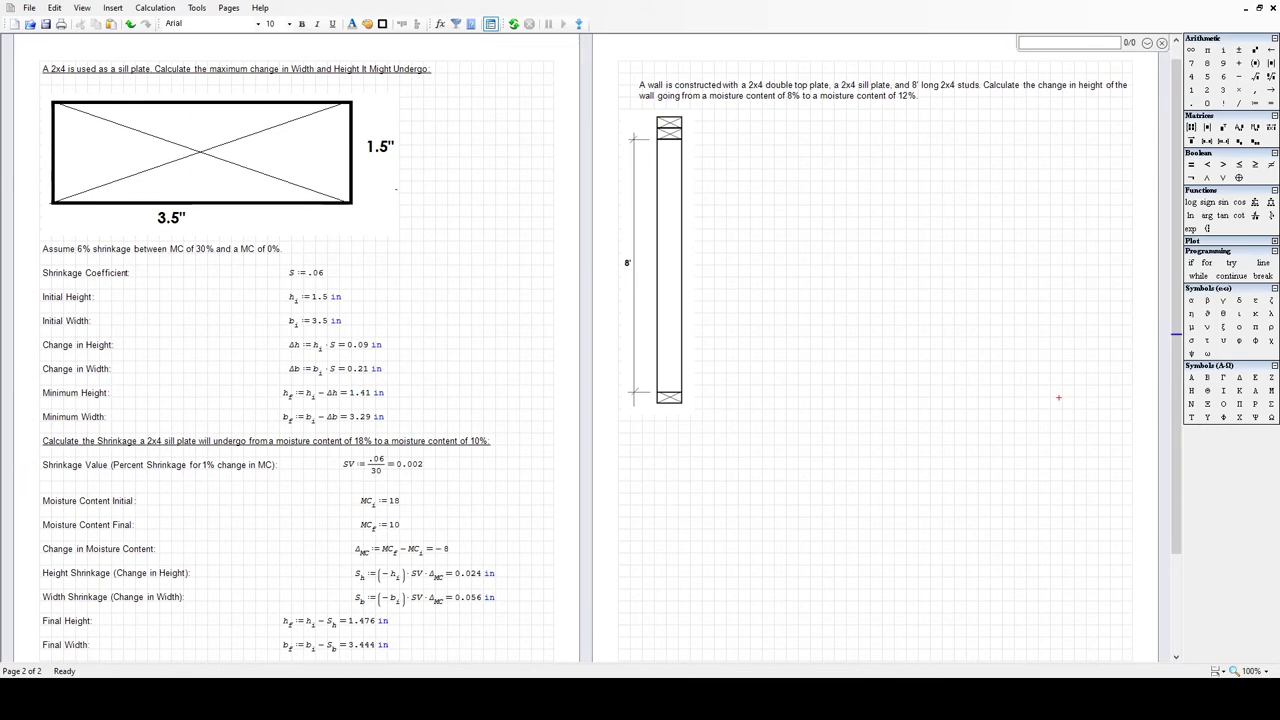
left_click_drag(463, 527, 104, 458)
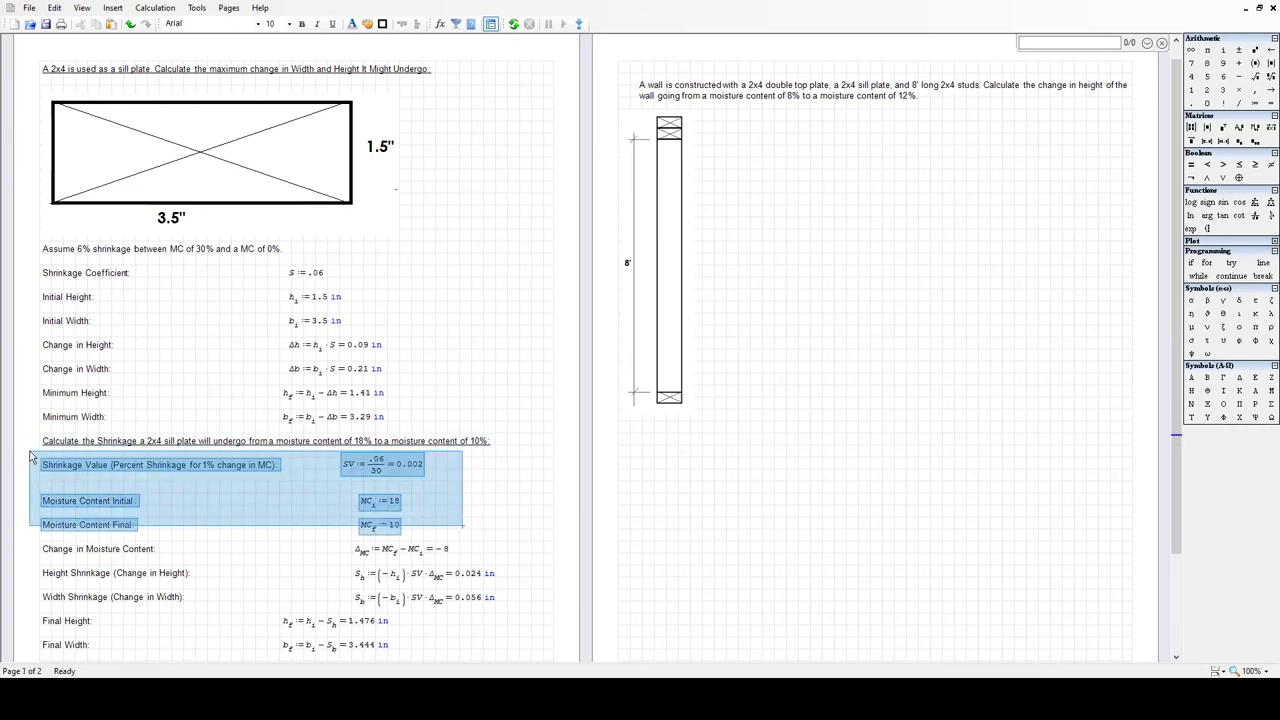
left_click(788, 188)
key("ctrl+v")
left_click_drag(765, 151, 1147, 326)
left_click_drag(775, 211, 722, 143)
left_click(866, 260)
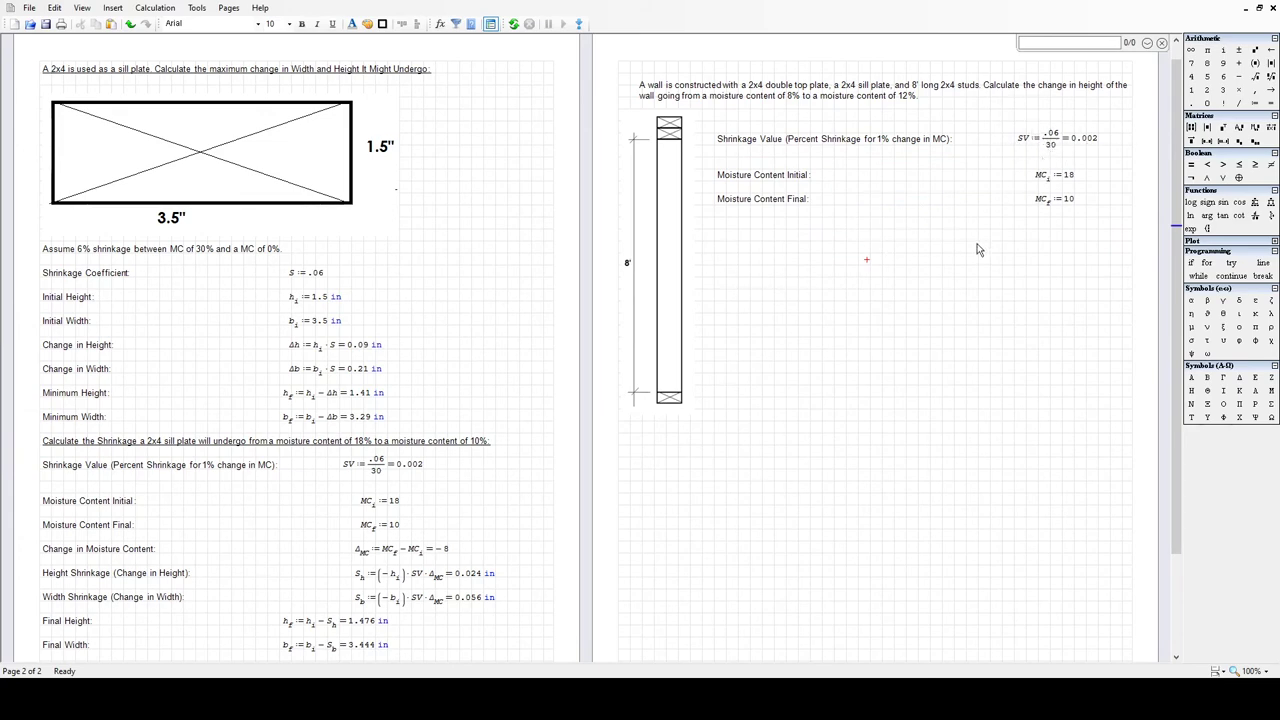
Set the page-two moisture contents to MC_i := 8 and MC_f := 12
double_click(1068, 175)
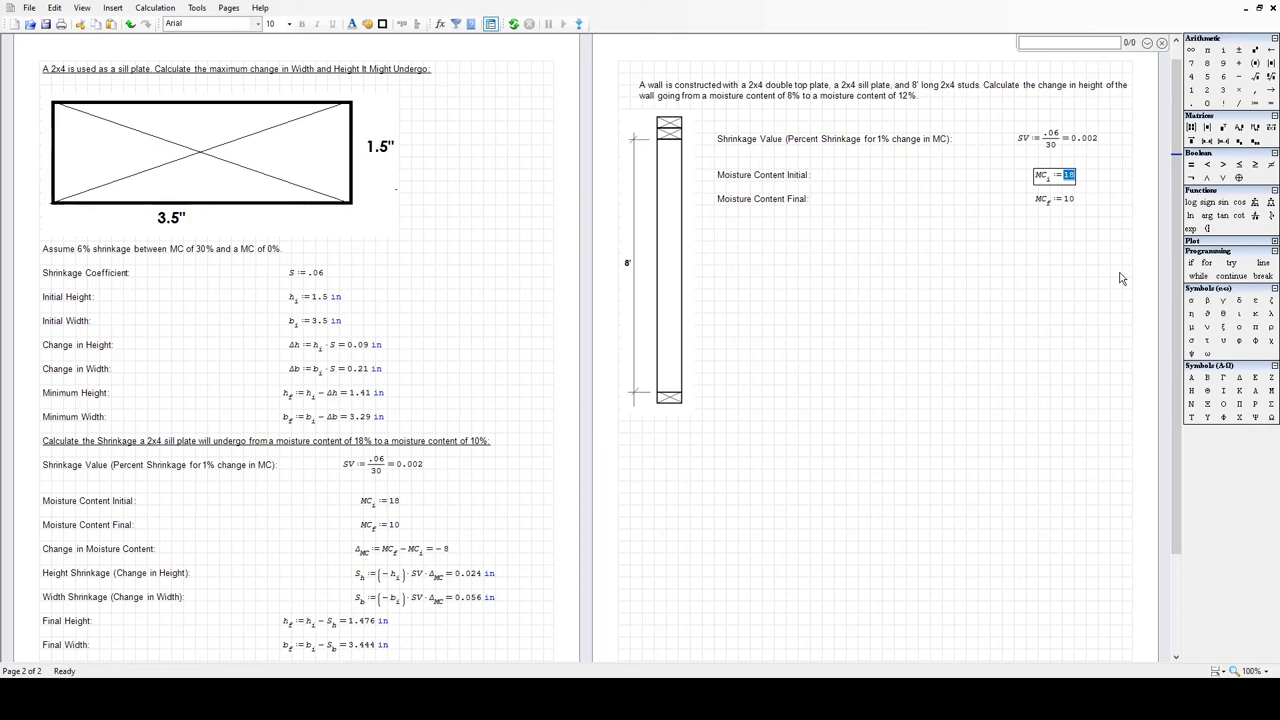
type("8")
left_click(1068, 199)
key("BackSpace")
key("BackSpace")
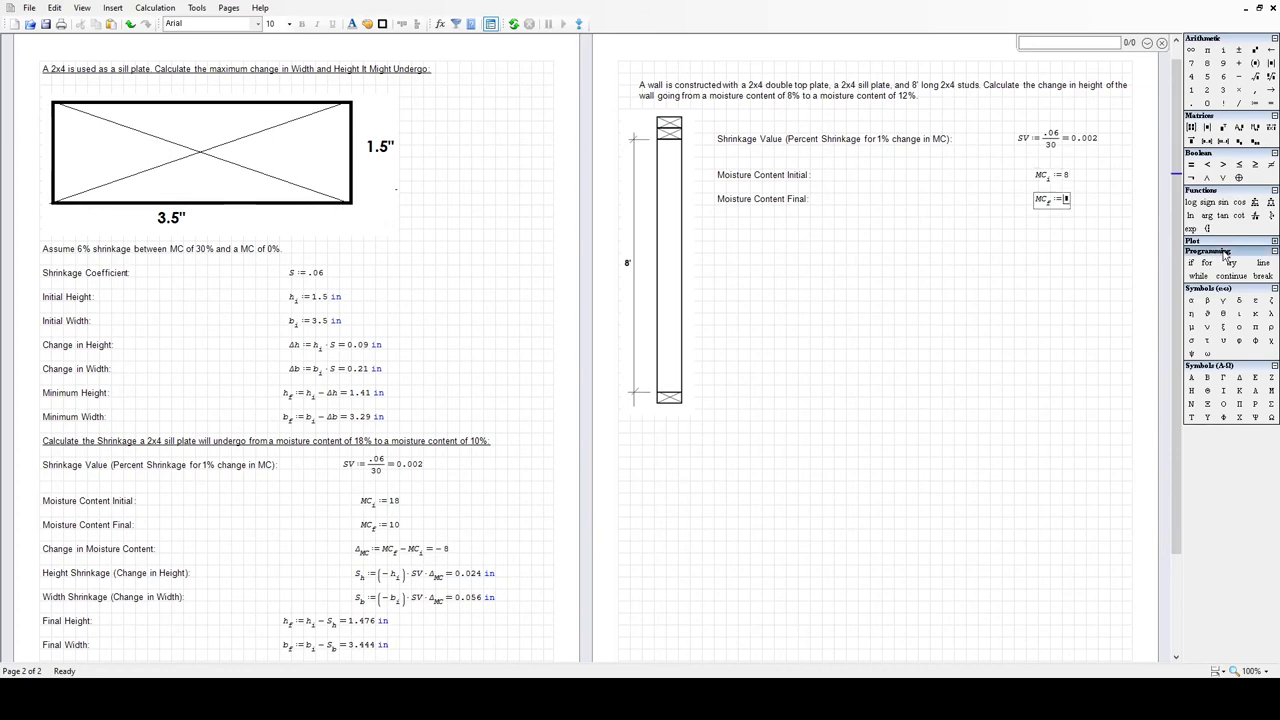
left_click(766, 376)
Copy the Change in Moisture Content row with its equation to page two, beneath the Moisture Content Final row
left_click_drag(463, 557, 86, 547)
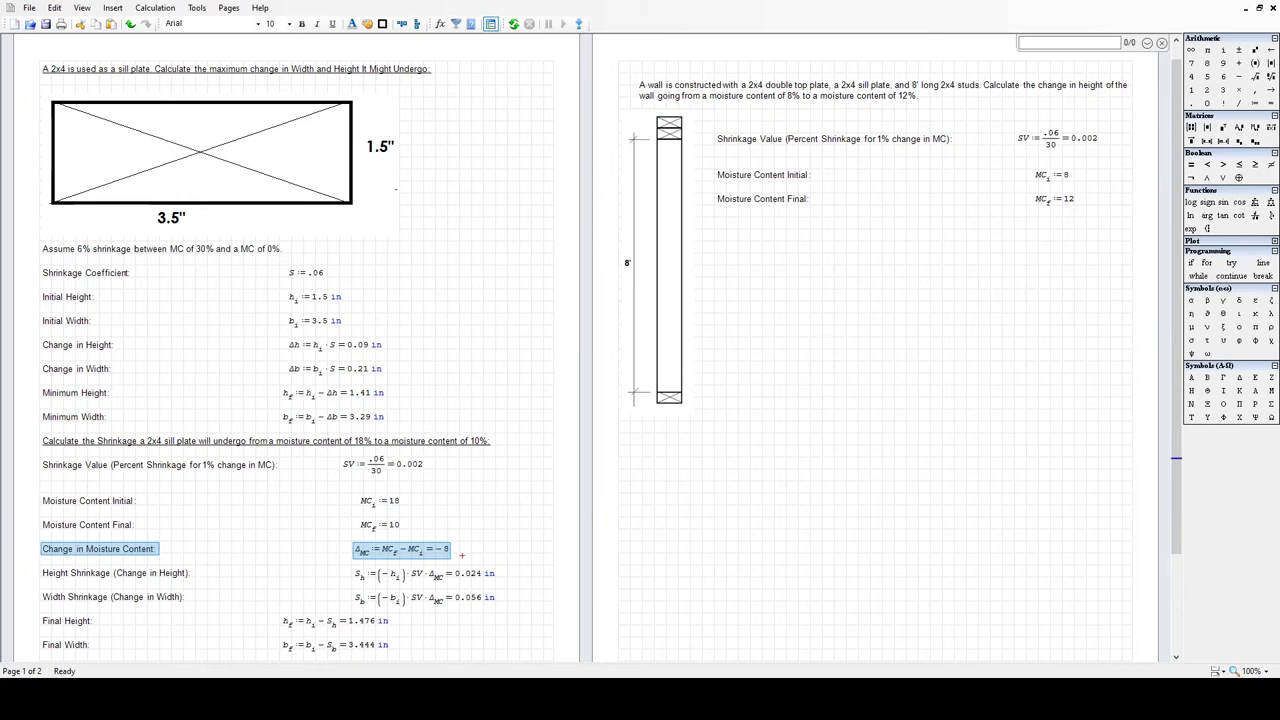
key("ctrl+c")
left_click(722, 228)
key("ctrl+v")
left_click(947, 300)
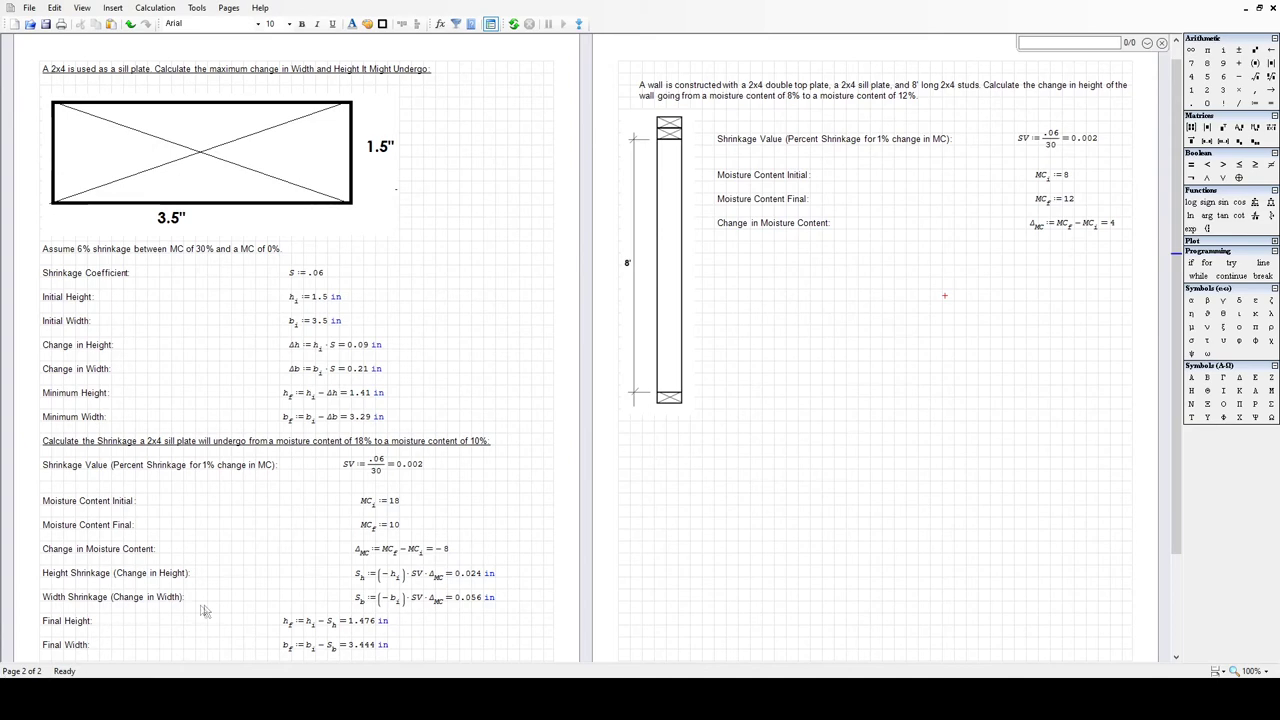
Copy the Height Shrinkage row to page two beneath Change in Moisture Content and shift its S_h equation inside the page margin
left_click_drag(55, 566, 500, 598)
left_click(711, 246)
key("ctrl+v")
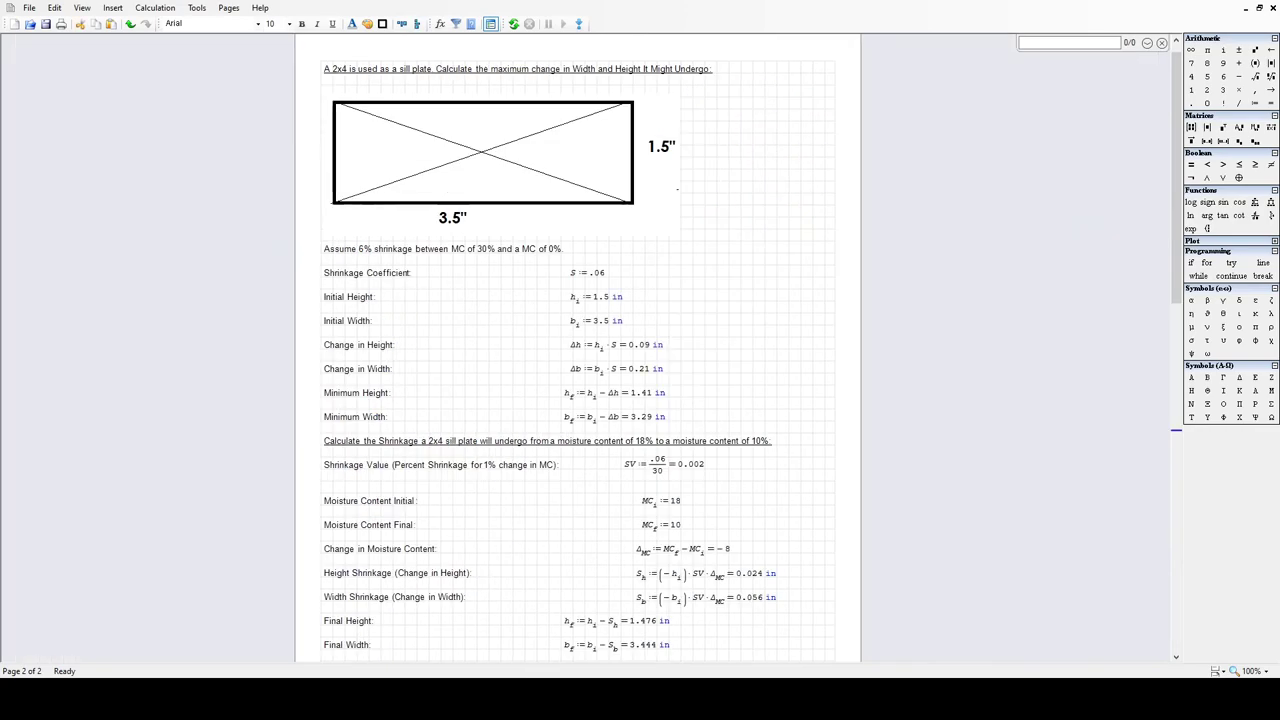
scroll(940, 500, "down", 10)
left_click_drag(810, 495, 732, 453)
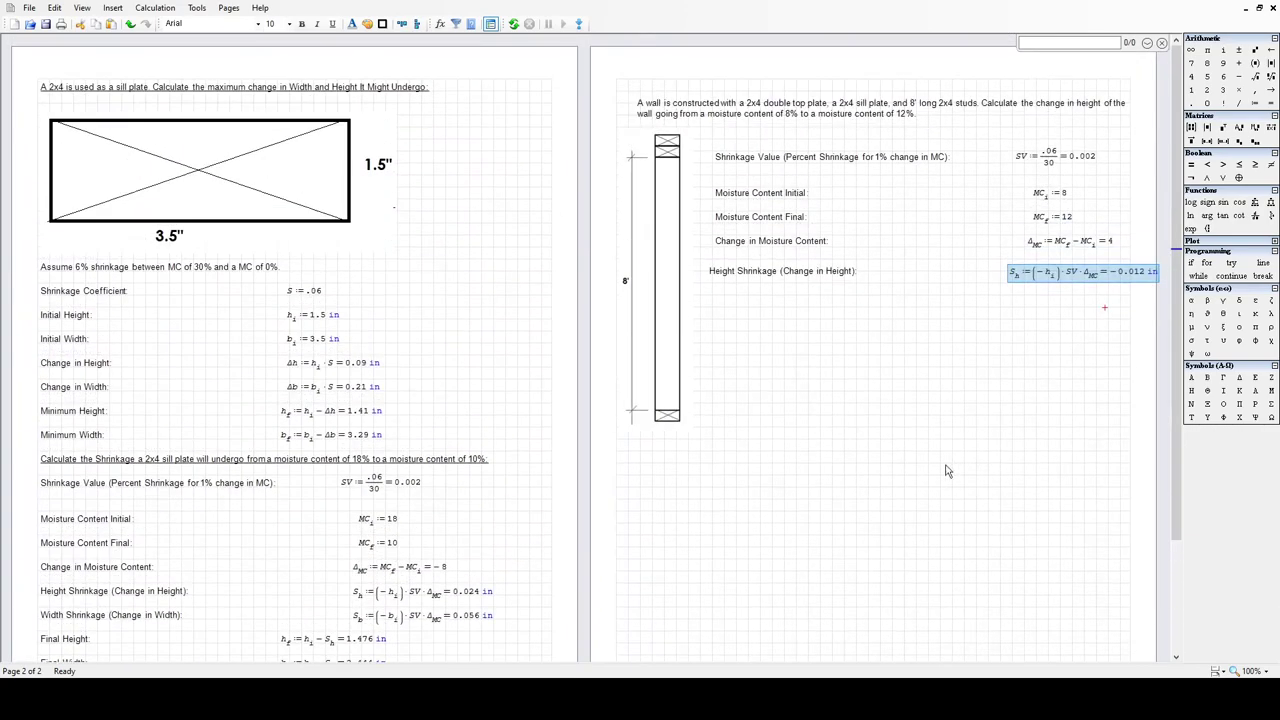
mouse_move(1140, 253)
left_mouse_down()
mouse_move(1123, 282)
mouse_move(1080, 267)
left_mouse_up()
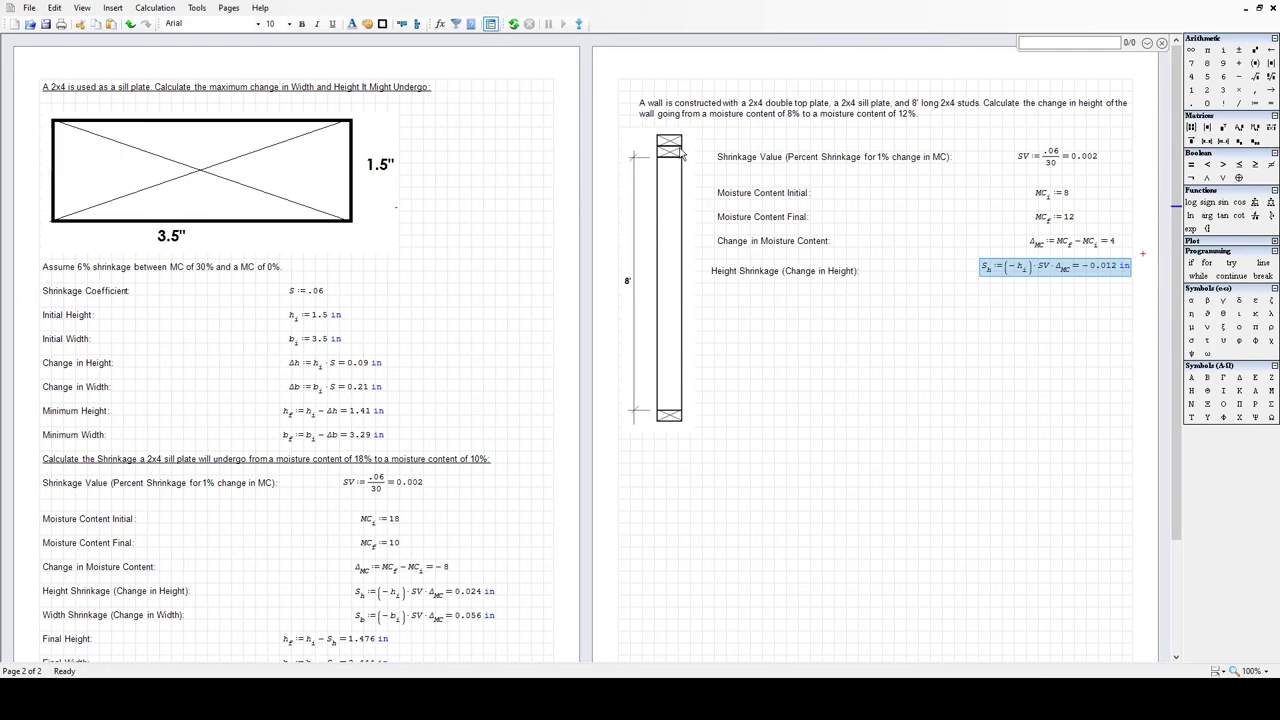
left_click(975, 349)
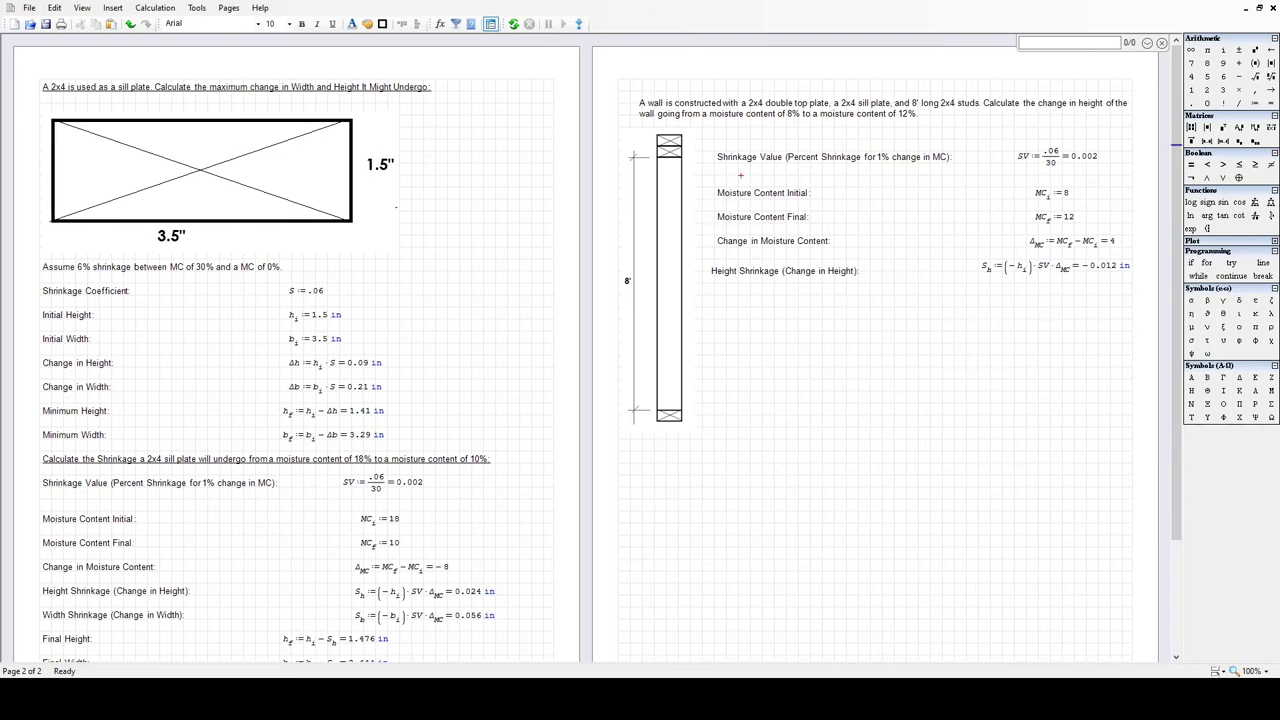
Copy the Initial Height row, add blank space above the page-two Shrinkage Value row, and paste the copy there
left_click_drag(383, 330, 70, 312)
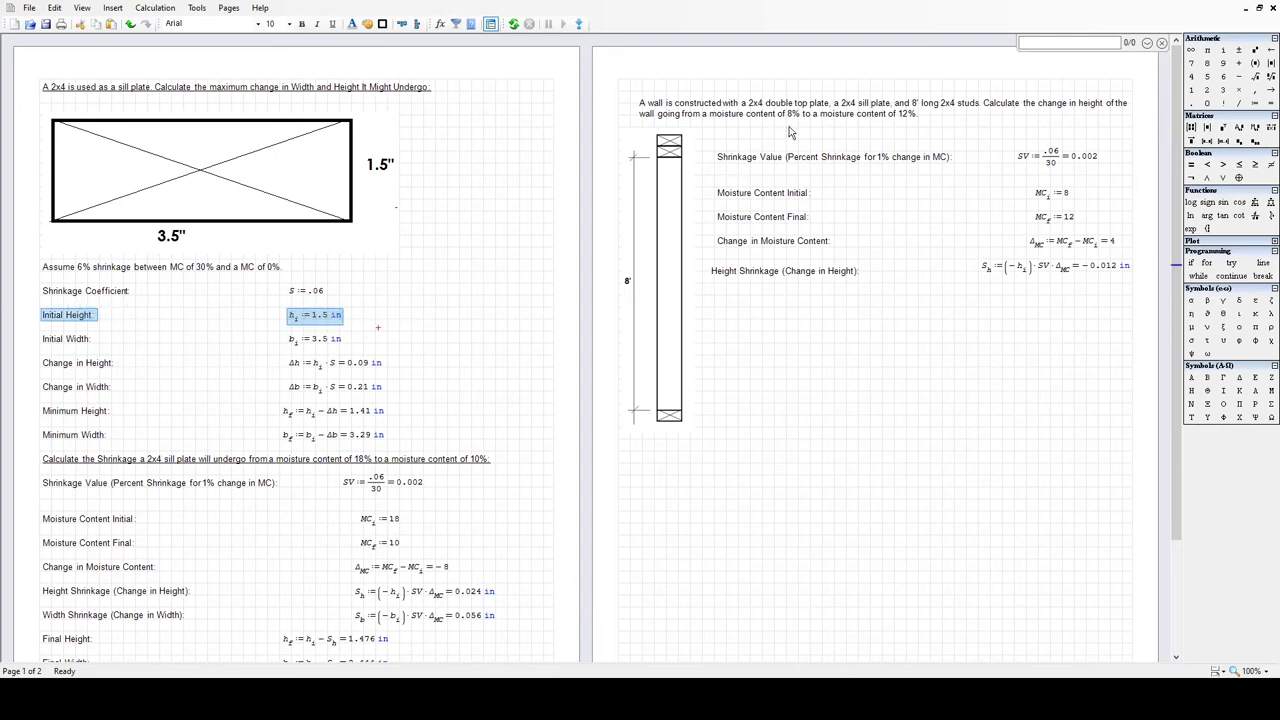
left_click(705, 128)
key("Return")
key("Return")
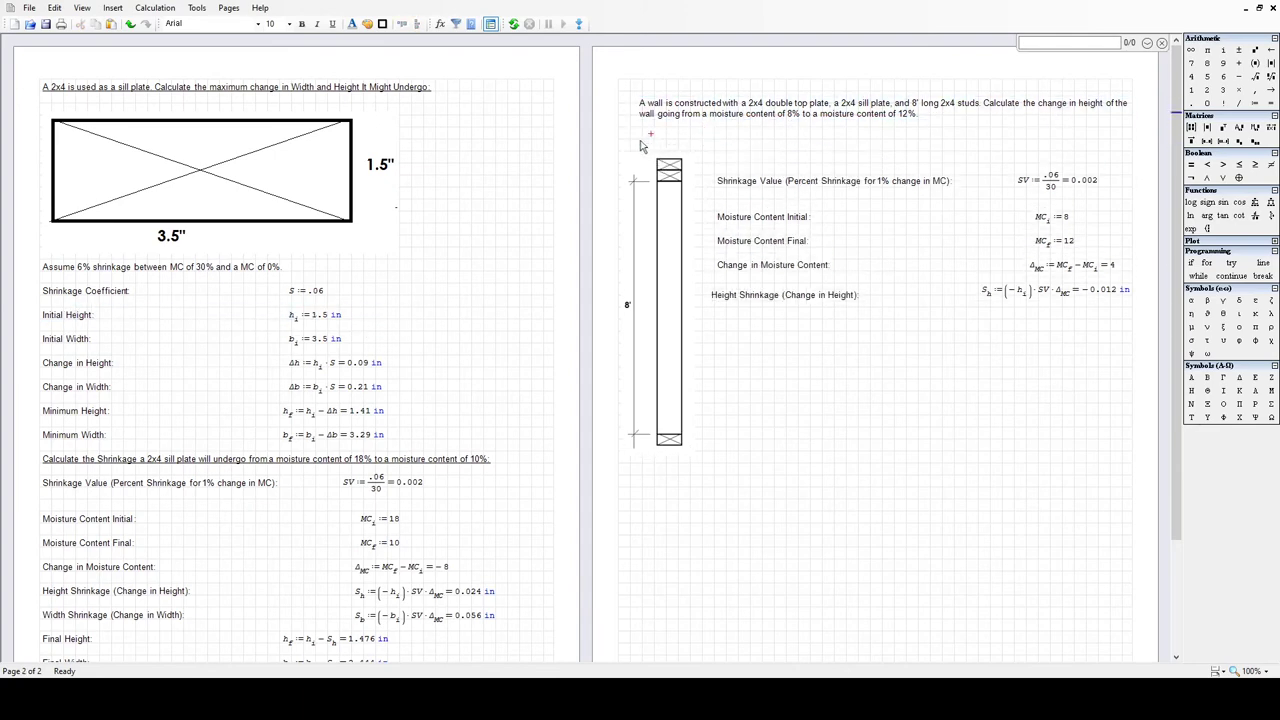
key("BackSpace")
left_click(729, 160)
key("Return")
key("Return")
key("Return")
key("Return")
key("Return")
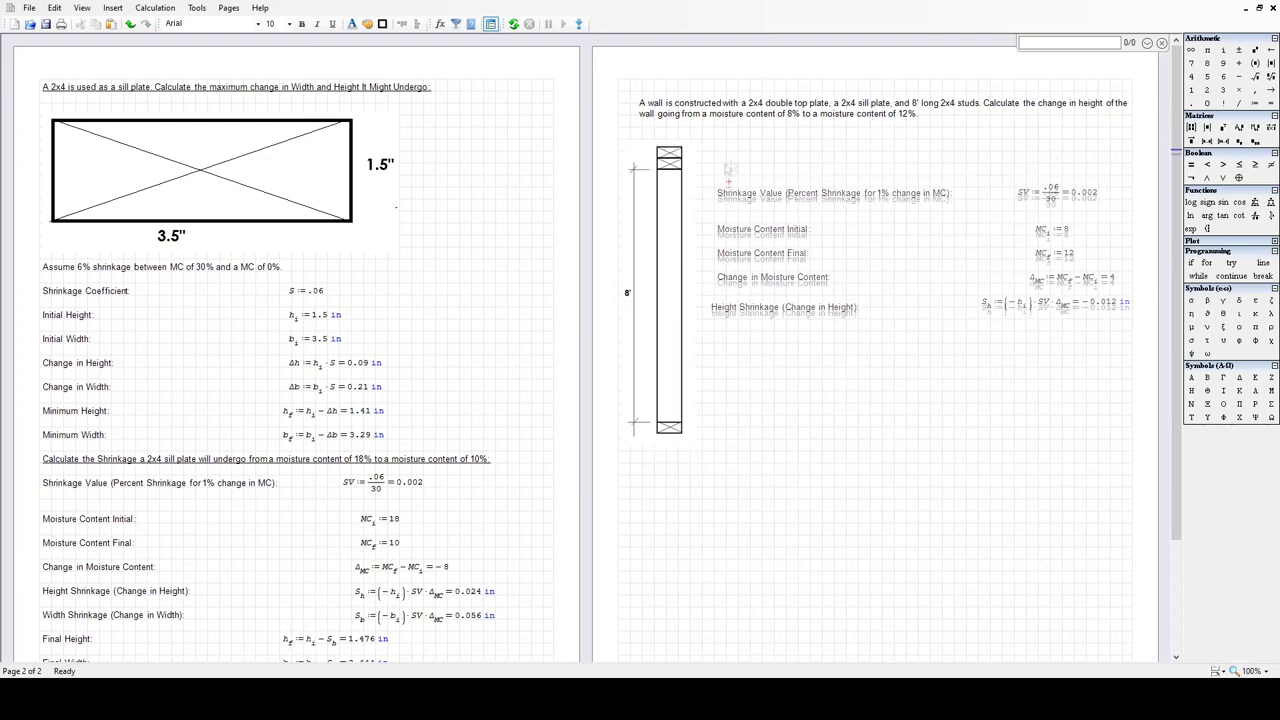
key("ctrl+v")
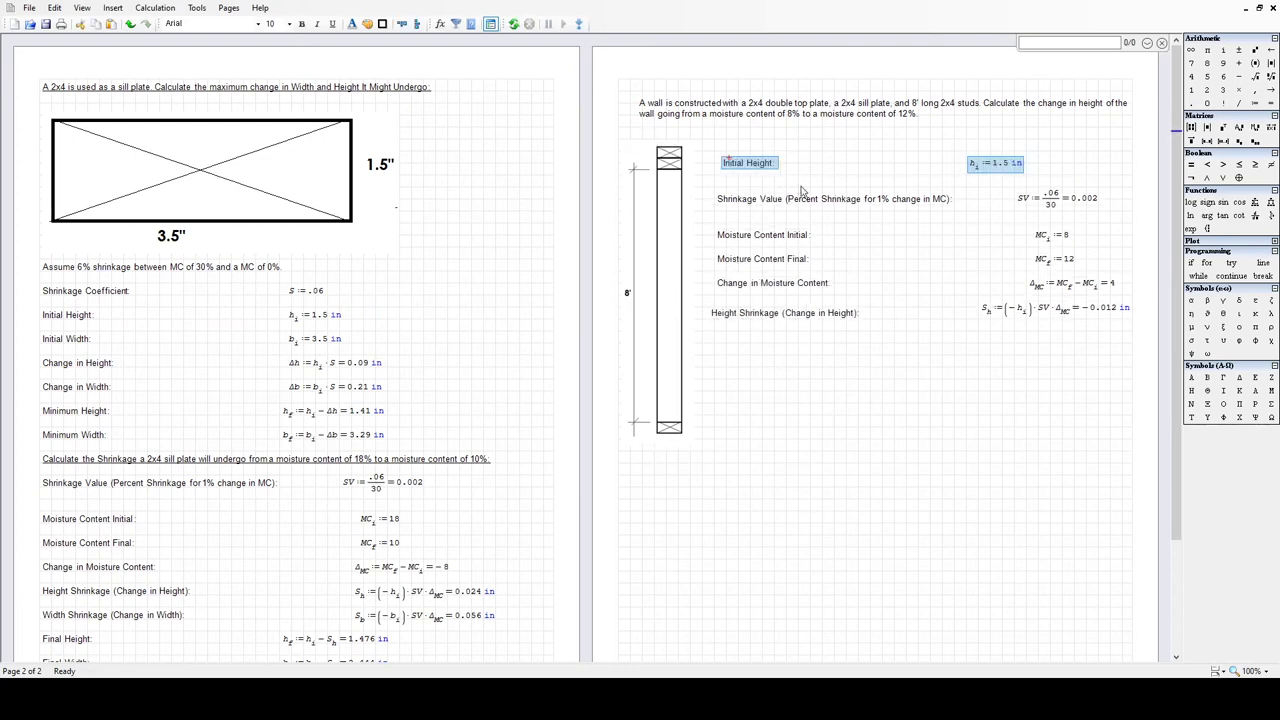
Line up the pasted Initial Height label with the label column and its h_i equation above the SV equation
left_click_drag(982, 207, 955, 146)
key("Right")
key("Right")
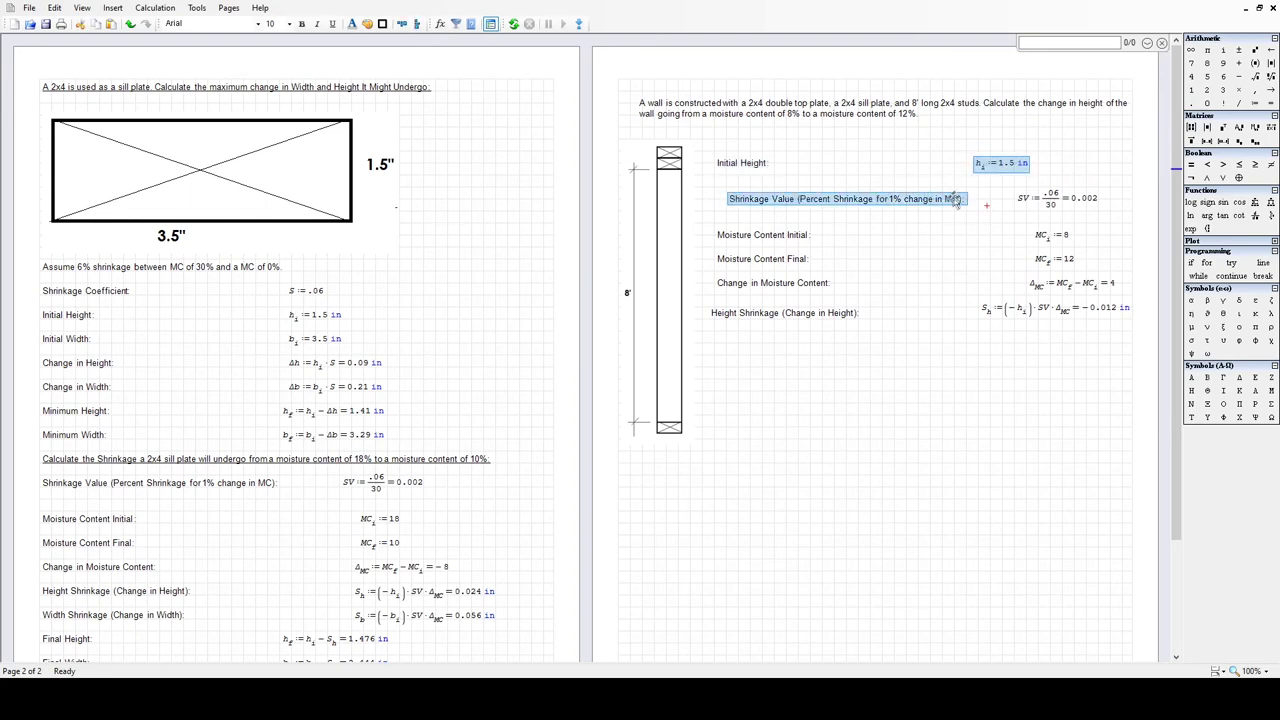
key("ctrl+z")
left_click(982, 178)
key("Right")
key("Right")
key("Right")
key("Right")
key("Right")
key("Right")
key("Right")
key("Right")
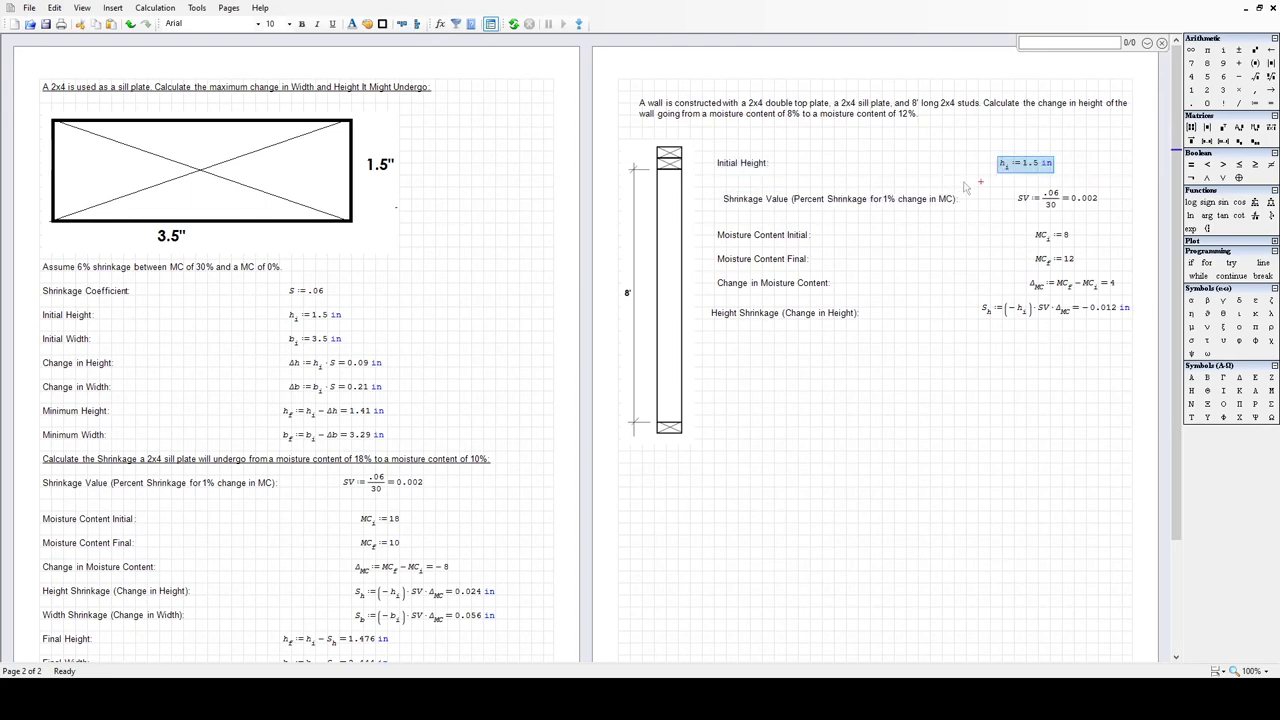
key("Right")
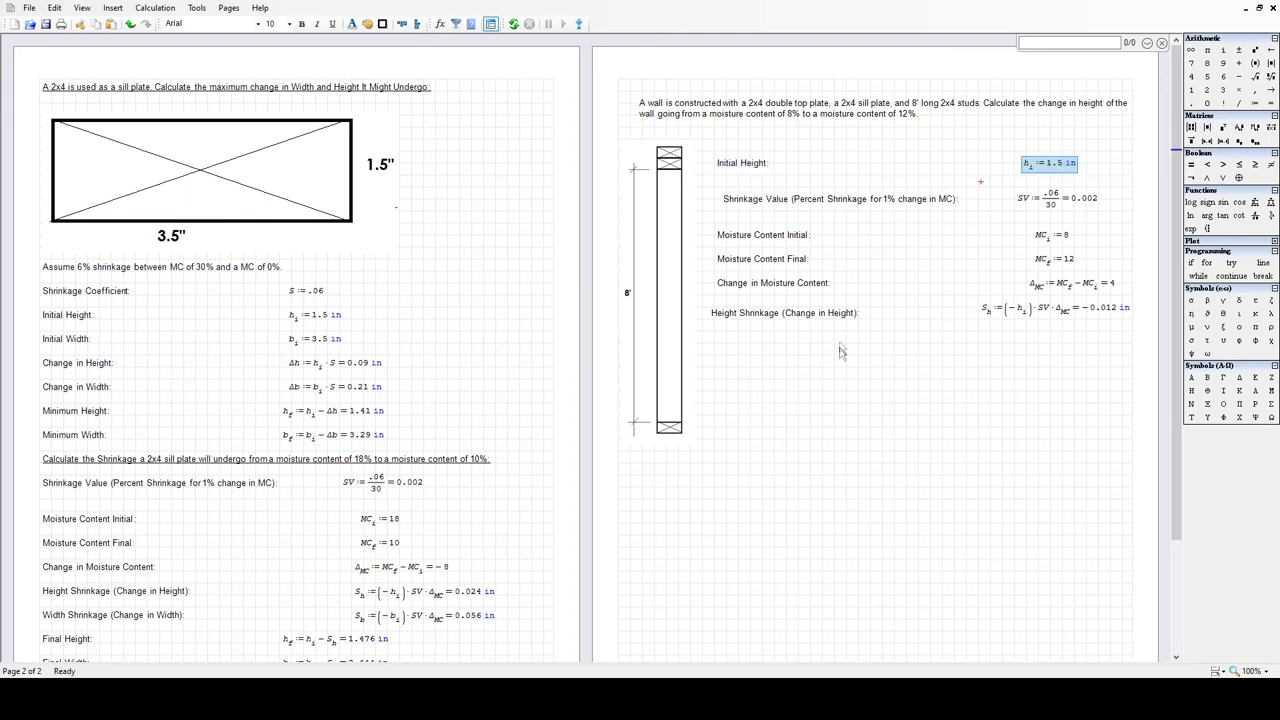
left_click(854, 428)
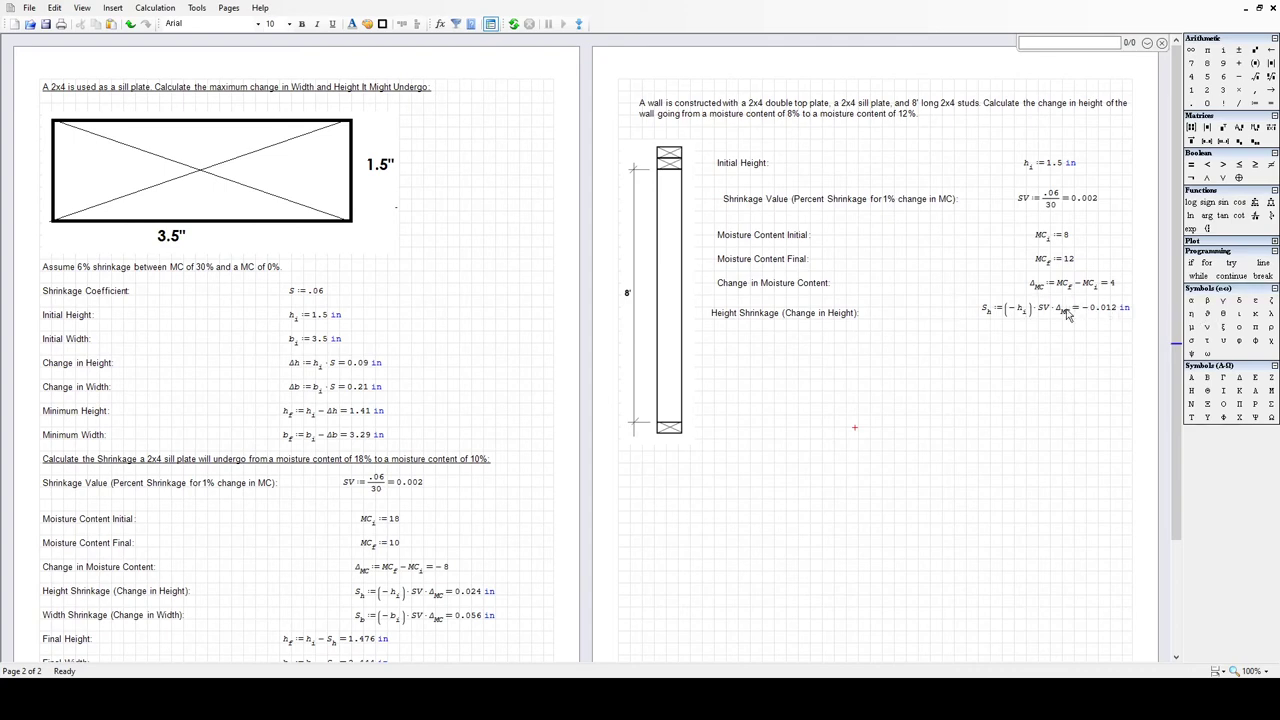
Align the page-two S_h equation level with its Height Shrinkage label and the label with the column above
left_click_drag(832, 355, 804, 316)
left_click_drag(1077, 355, 1000, 302)
left_click_drag(1000, 305, 1000, 311)
left_click(989, 406)
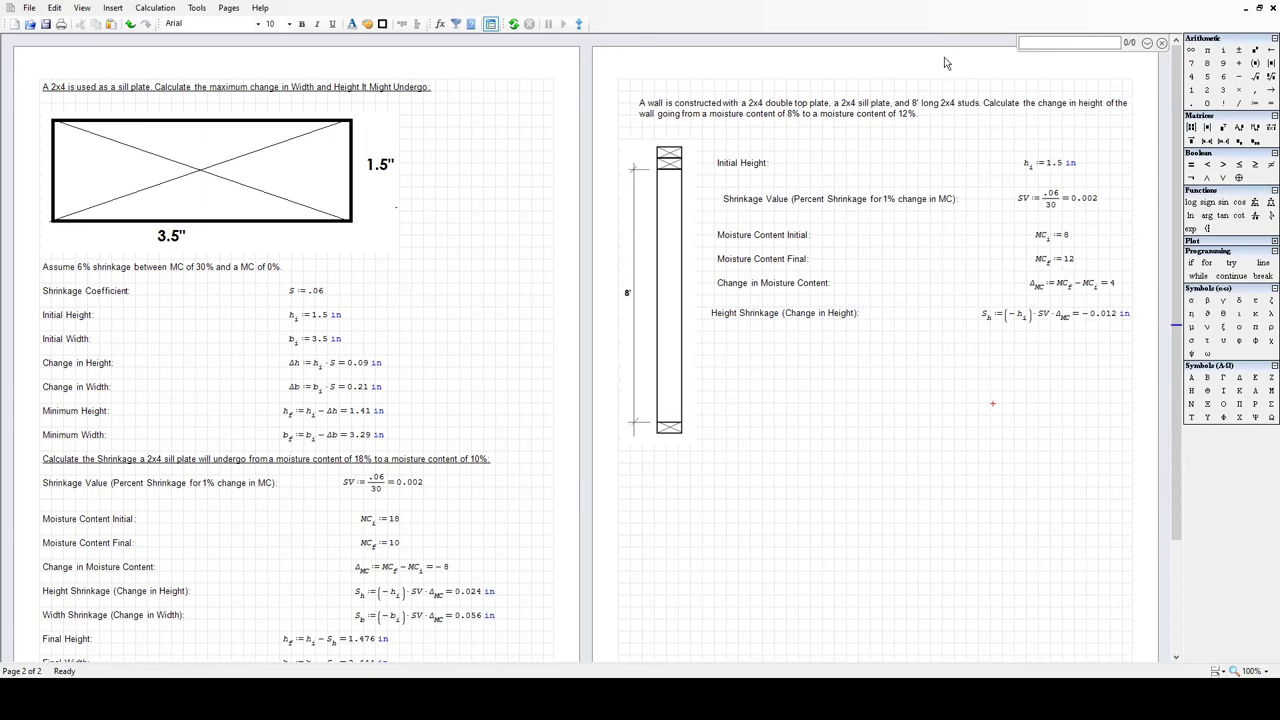
left_click_drag(878, 373, 710, 300)
left_click_drag(814, 313, 820, 313)
left_click(836, 379)
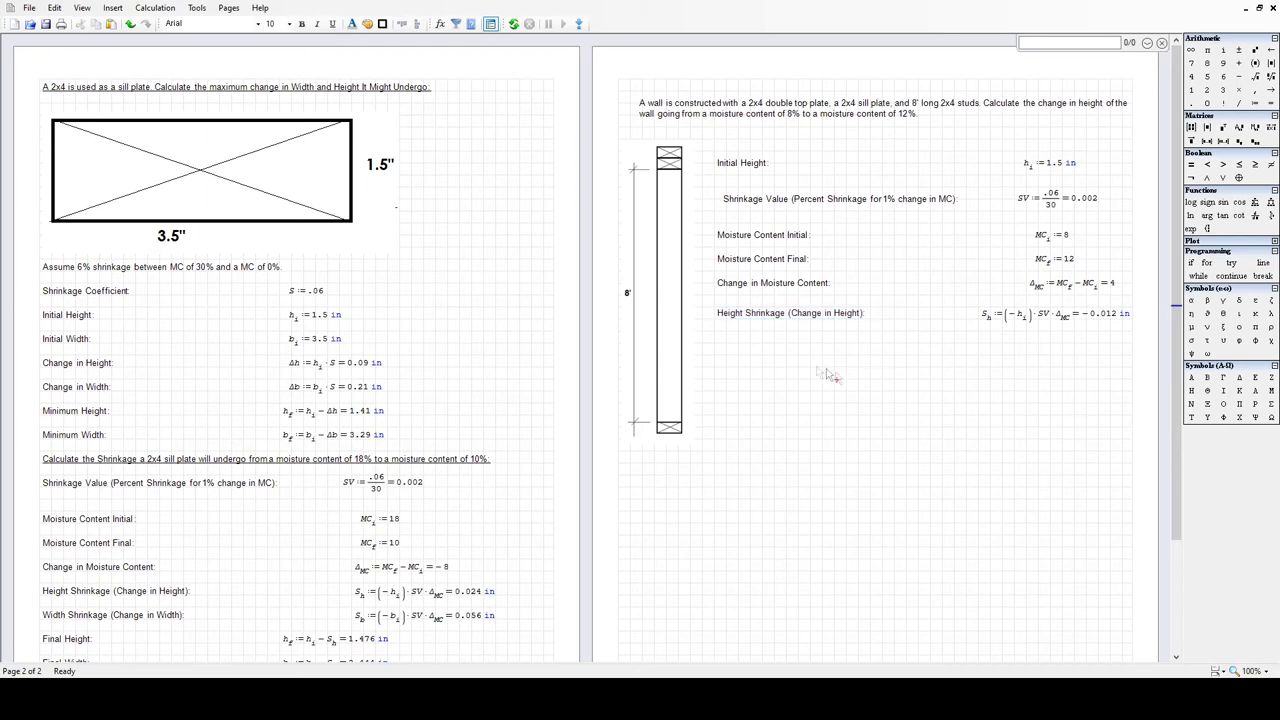
Delete the "(Change in Height):" wording and the end of "Shrinkage" from the page-two Height Shrinkage label
left_click(841, 311)
left_click(848, 310)
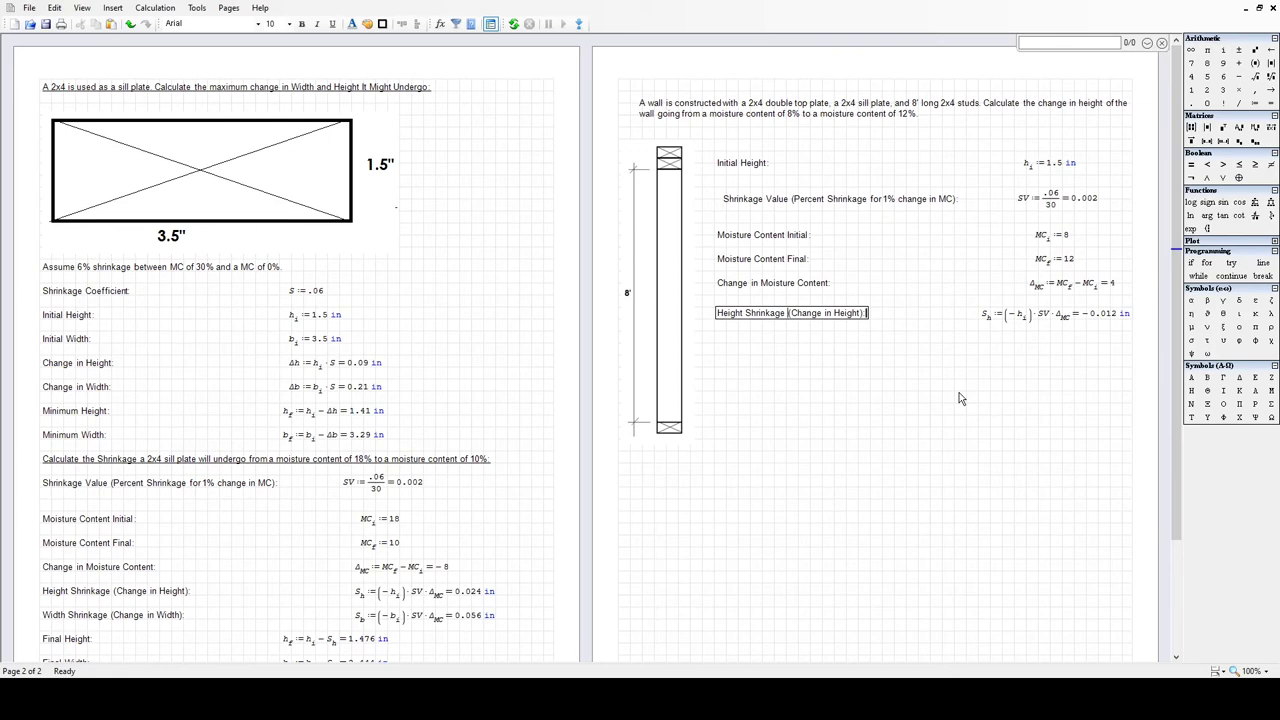
type("of o")
key("Delete")
key("Delete")
key("Delete")
key("Delete")
key("Delete")
key("Delete")
key("Delete")
key("Delete")
key("Delete")
key("Delete")
key("Delete")
key("Delete")
key("Delete")
key("Delete")
key("Delete")
key("BackSpace")
key("BackSpace")
key("BackSpace")
key("BackSpace")
key("BackSpace")
key("BackSpace")
key("BackSpace")
key("BackSpace")
key("BackSpace")
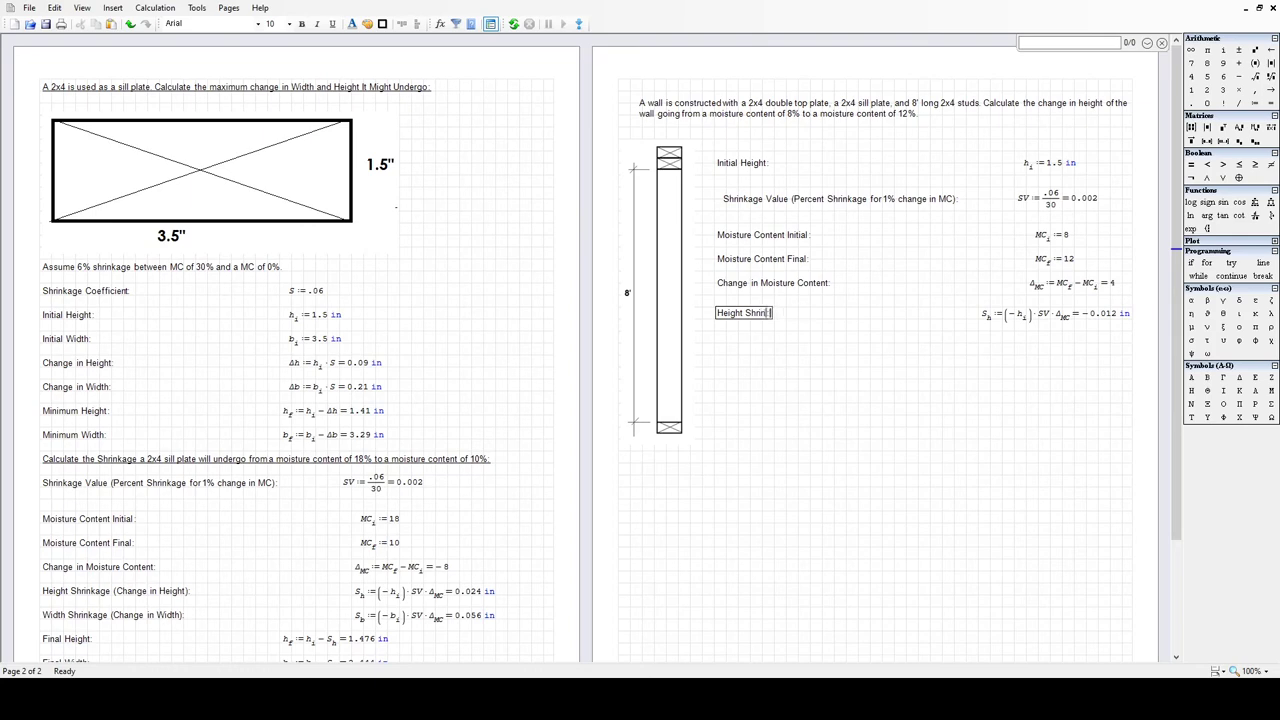